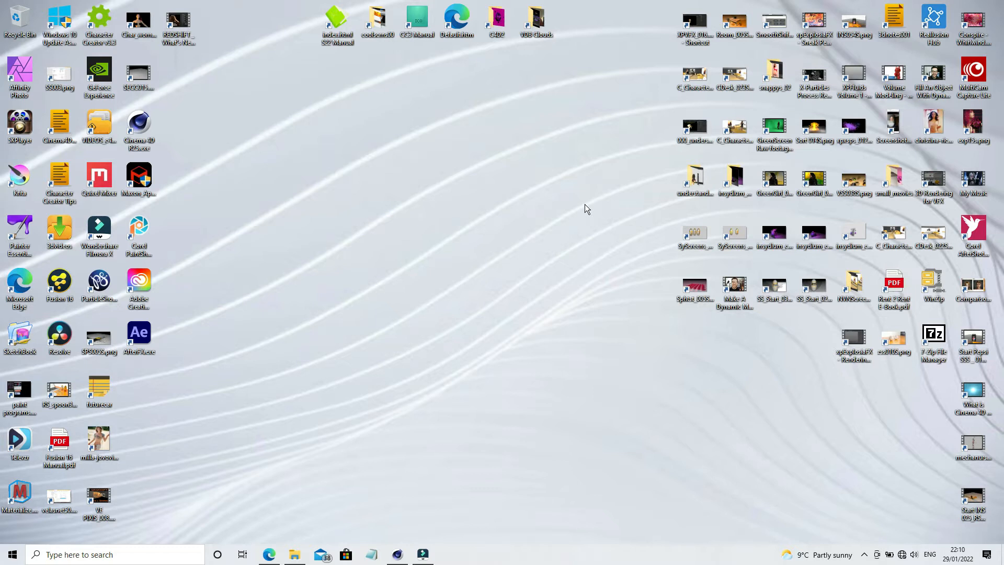
Step: Switch to Cinema 4D and look over the Redshift and INSYDIUM plugin commands
left_click(398, 554)
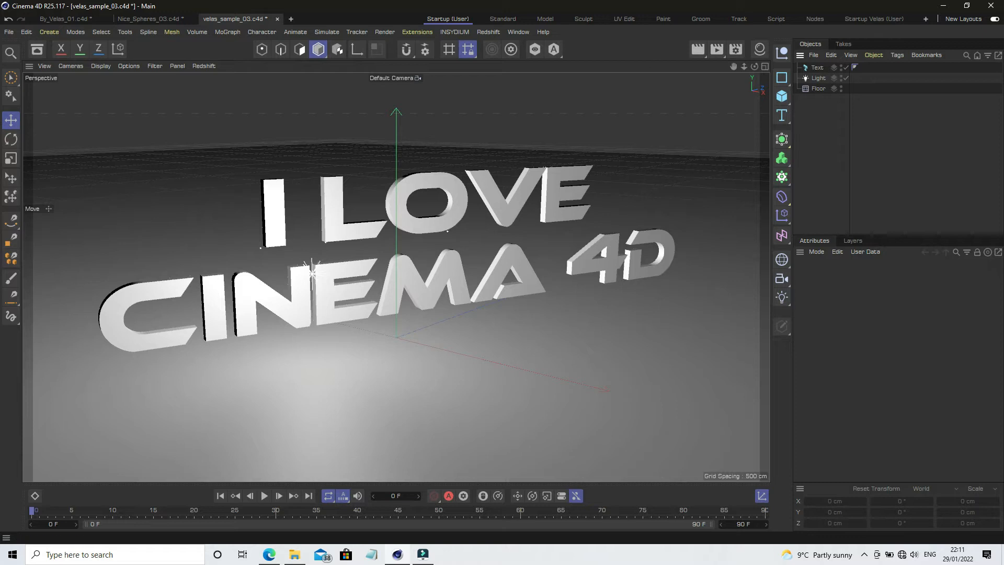
left_click(488, 32)
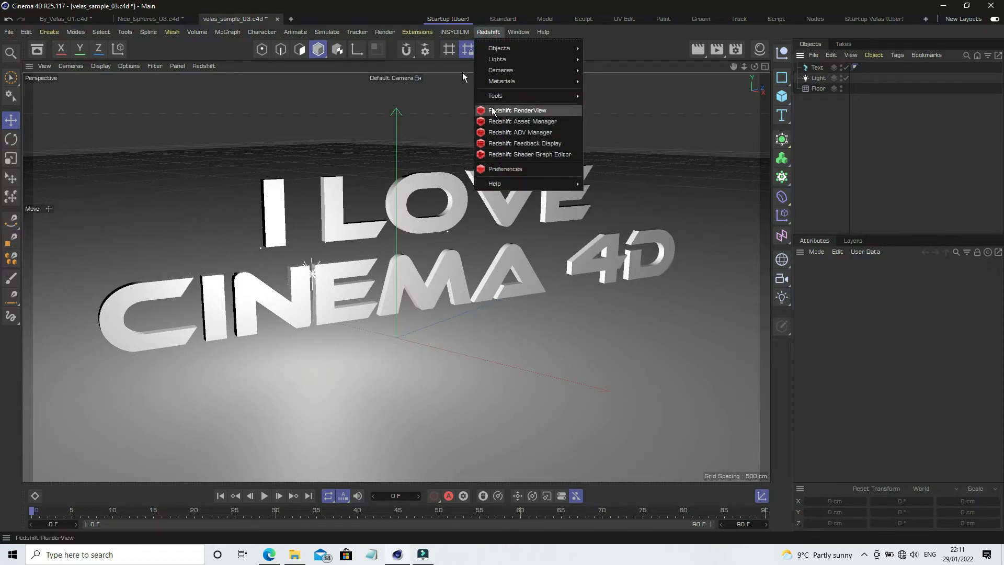
mouse_move(455, 32)
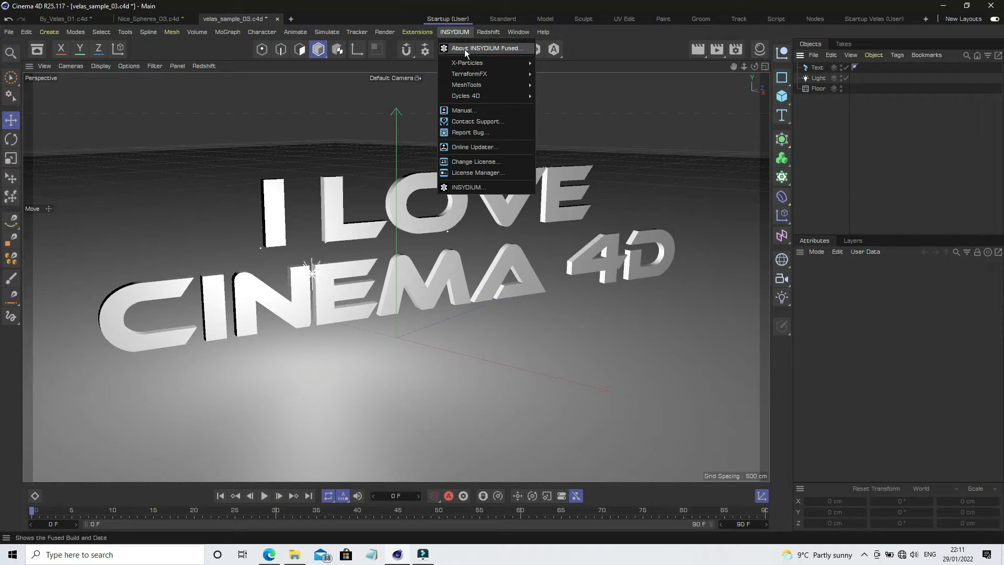
mouse_move(473, 73)
left_click(586, 50)
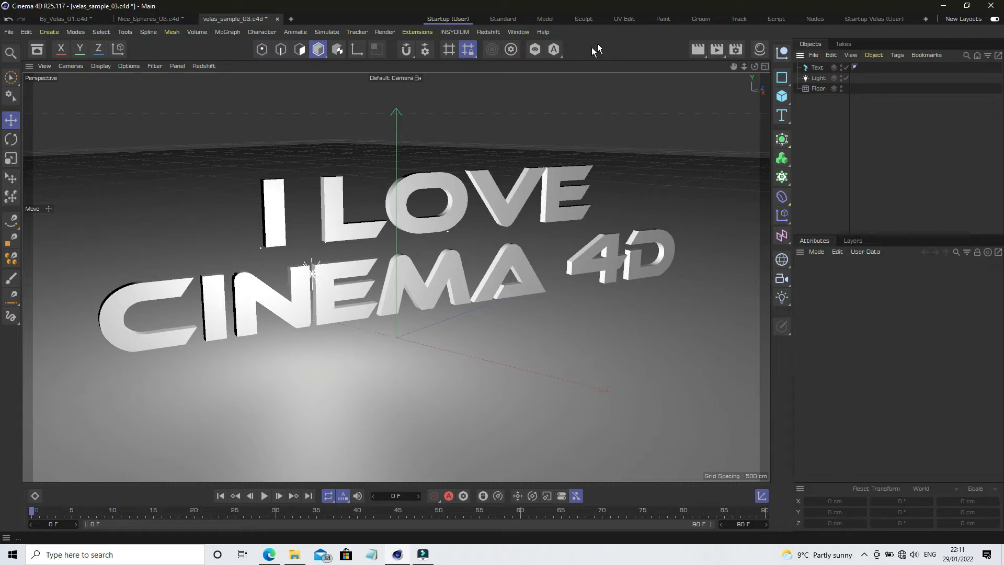
Step: Show and hide the Material Manager, Asset Browser, timeline and Coordinate Manager one after another to examine each
left_click(760, 50)
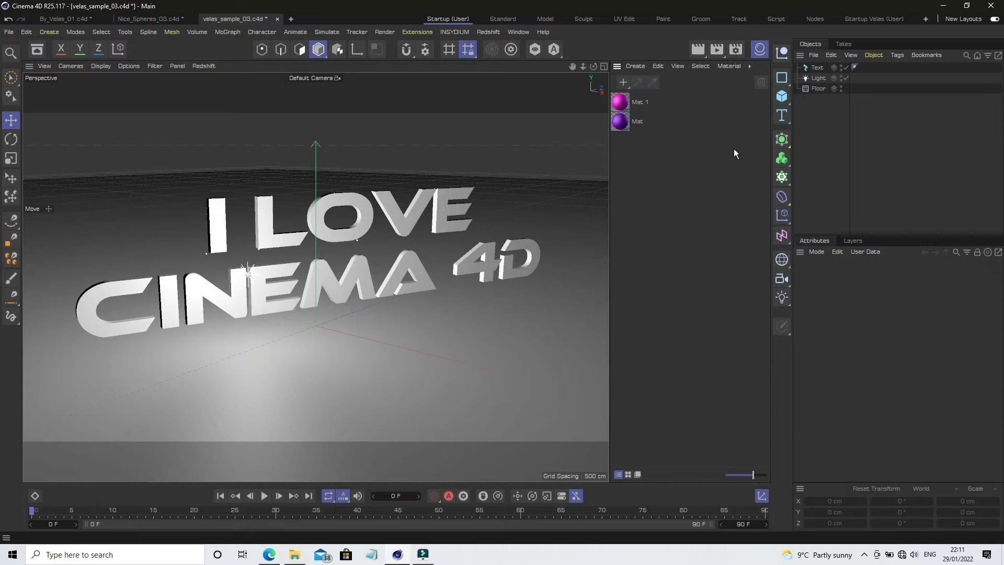
left_click(759, 50)
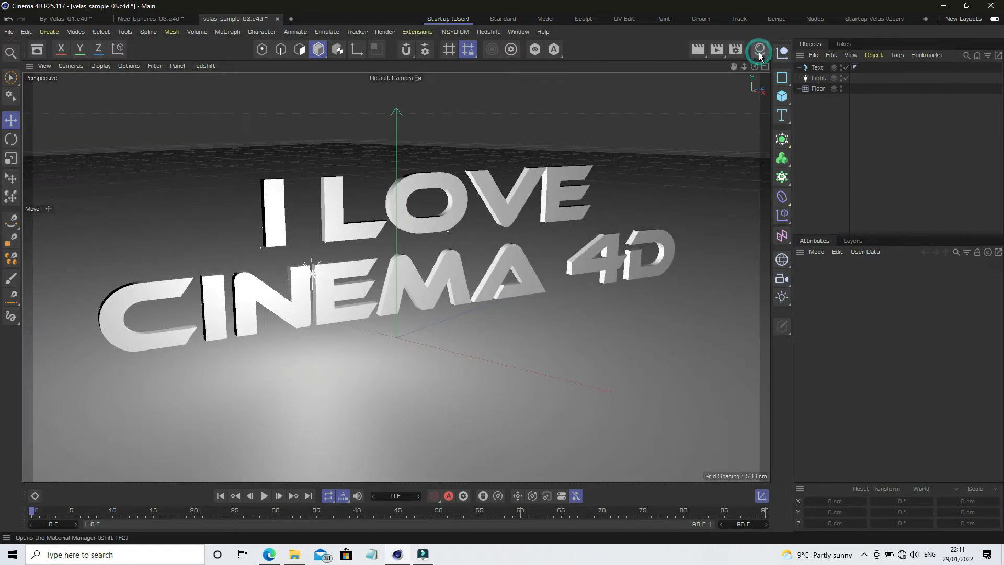
left_click(36, 51)
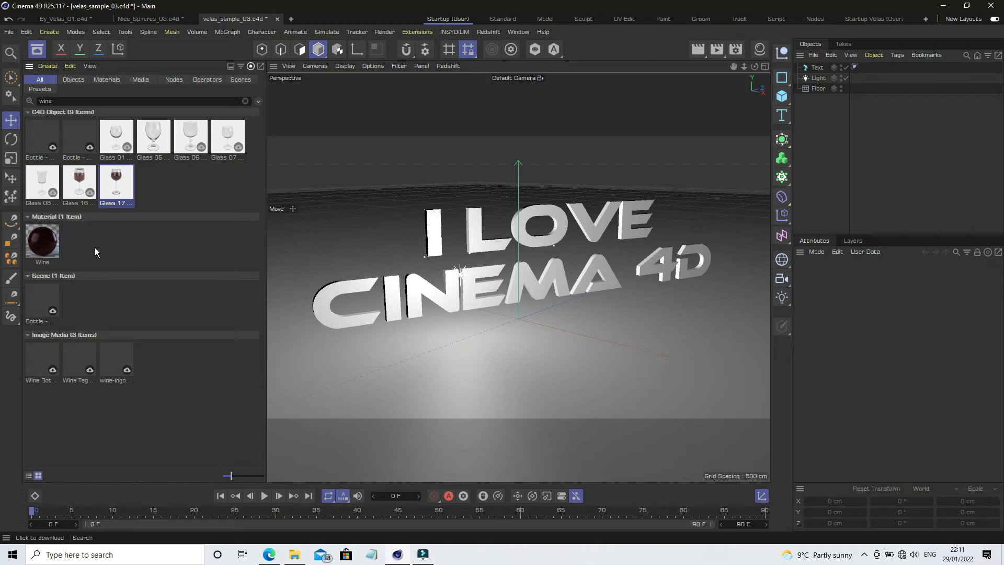
left_click(36, 50)
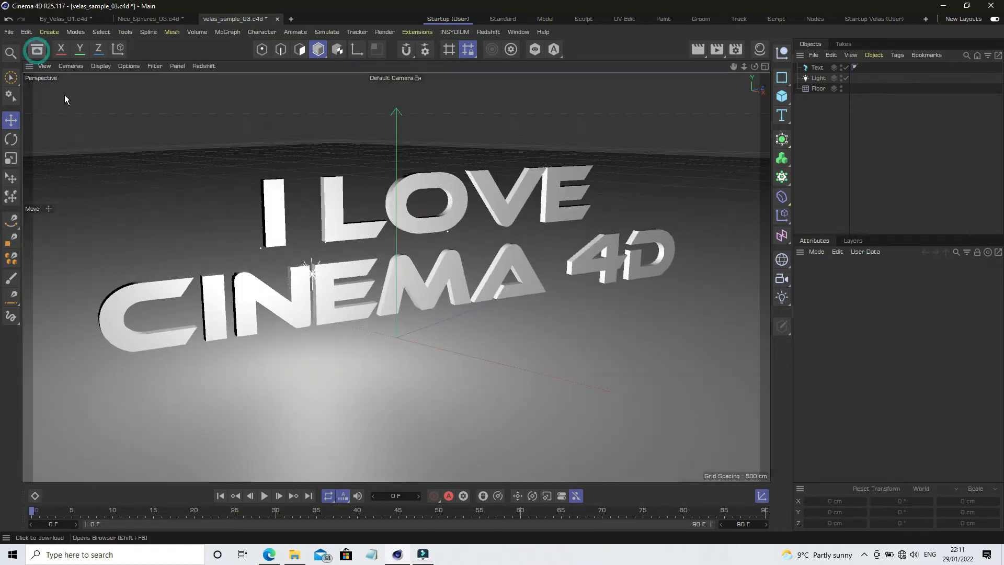
left_click(34, 496)
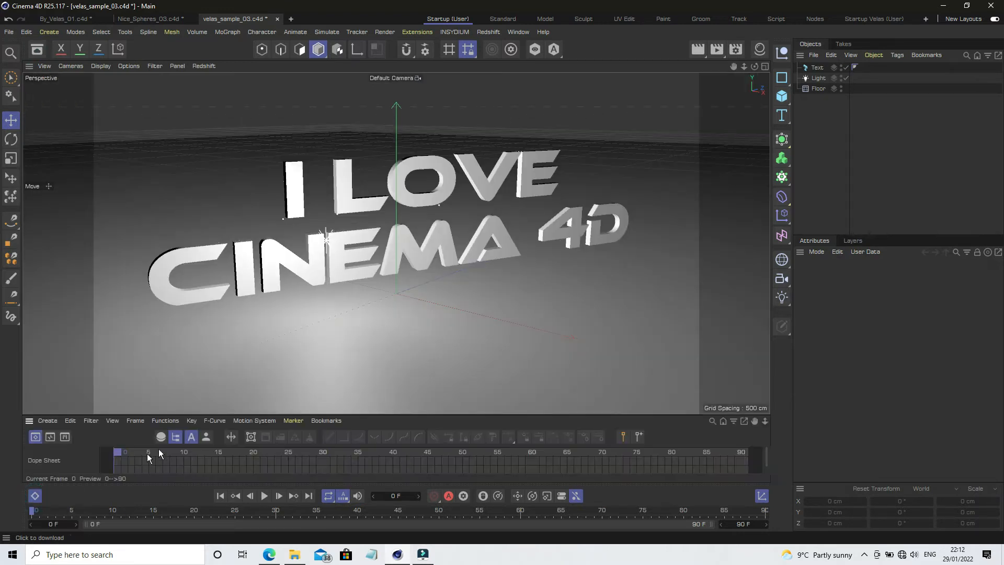
left_click(35, 496)
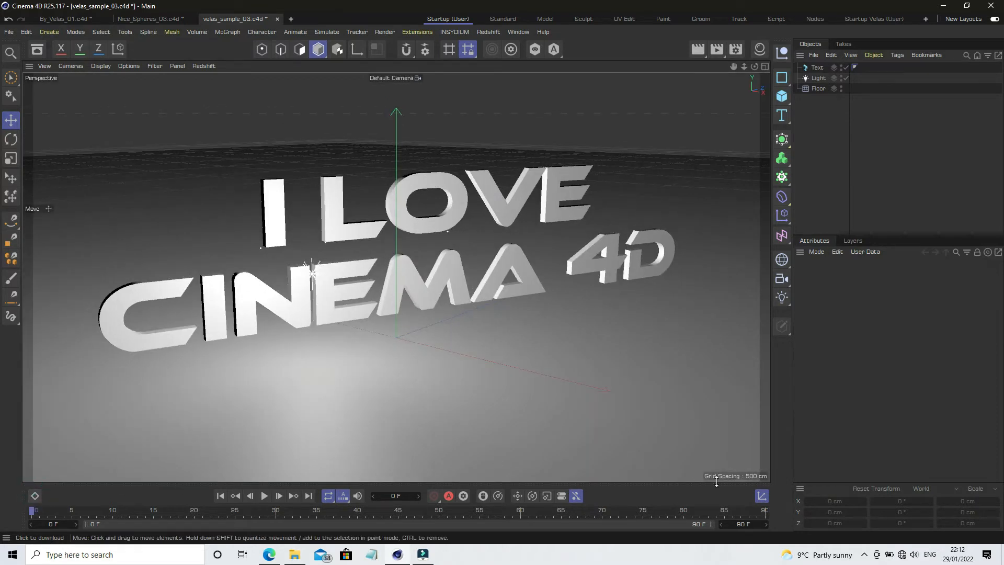
left_click(761, 495)
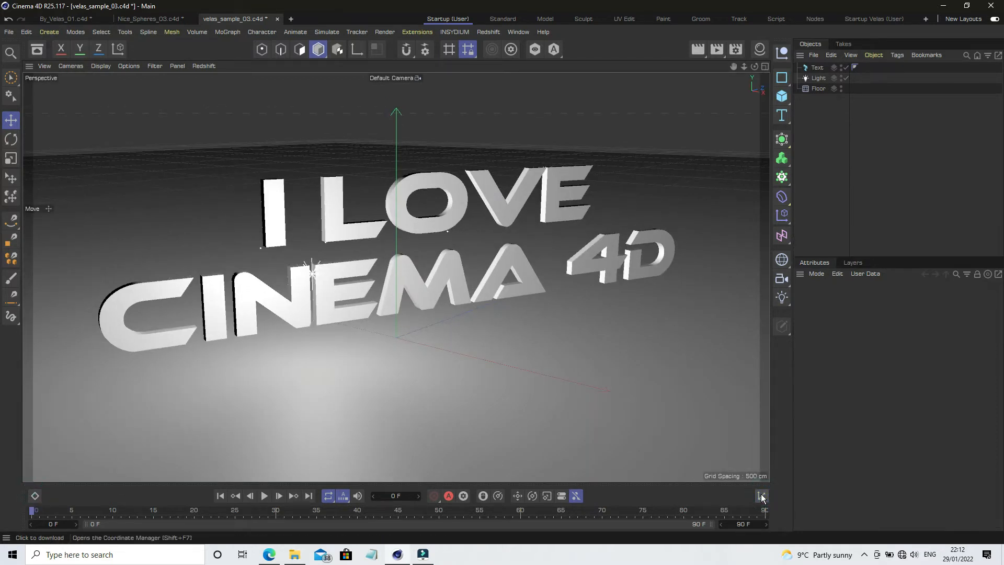
left_click(761, 496)
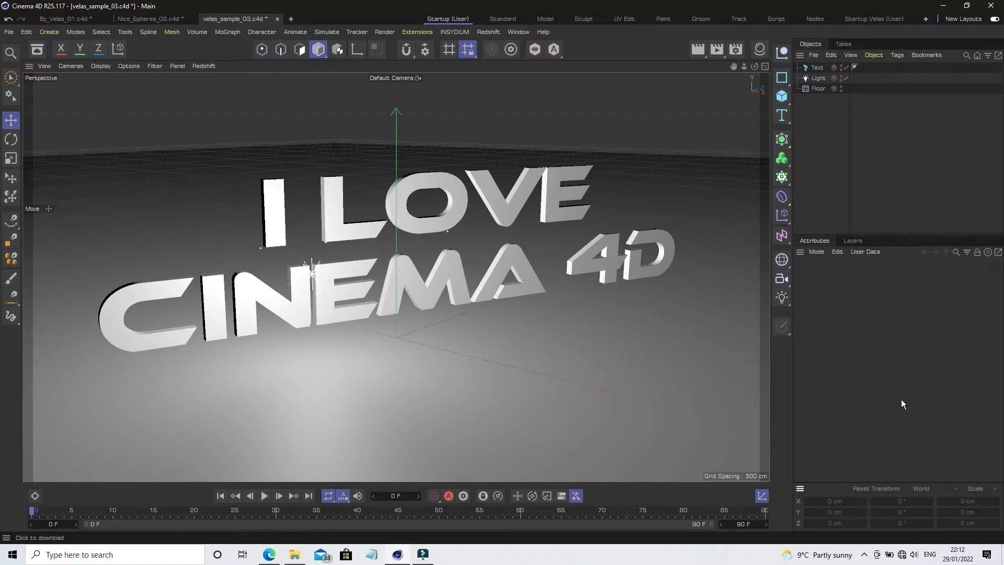
Step: Create a new empty project and add a Floor object to it
left_click(291, 19)
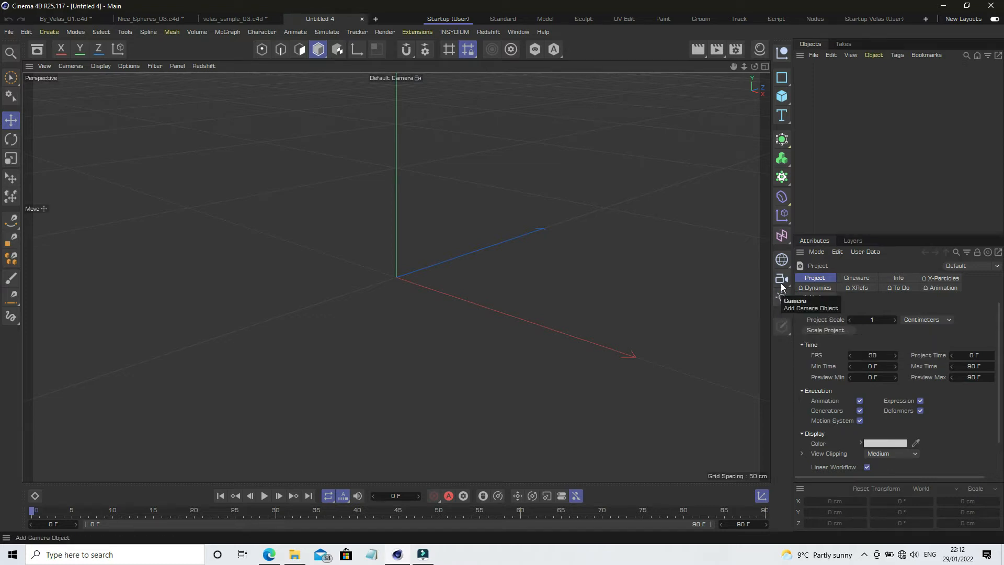
left_click(782, 262)
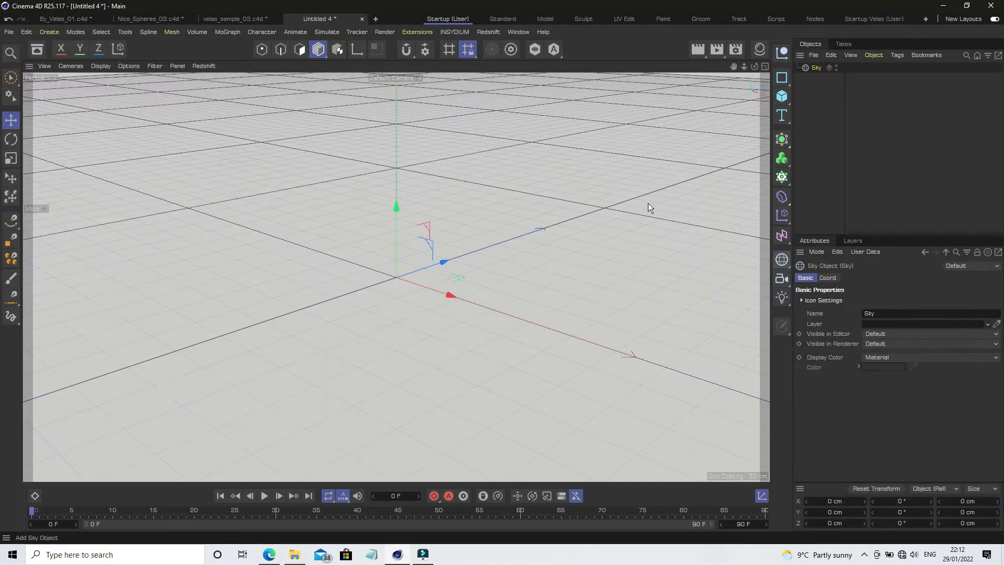
left_click(8, 21)
left_click(784, 262)
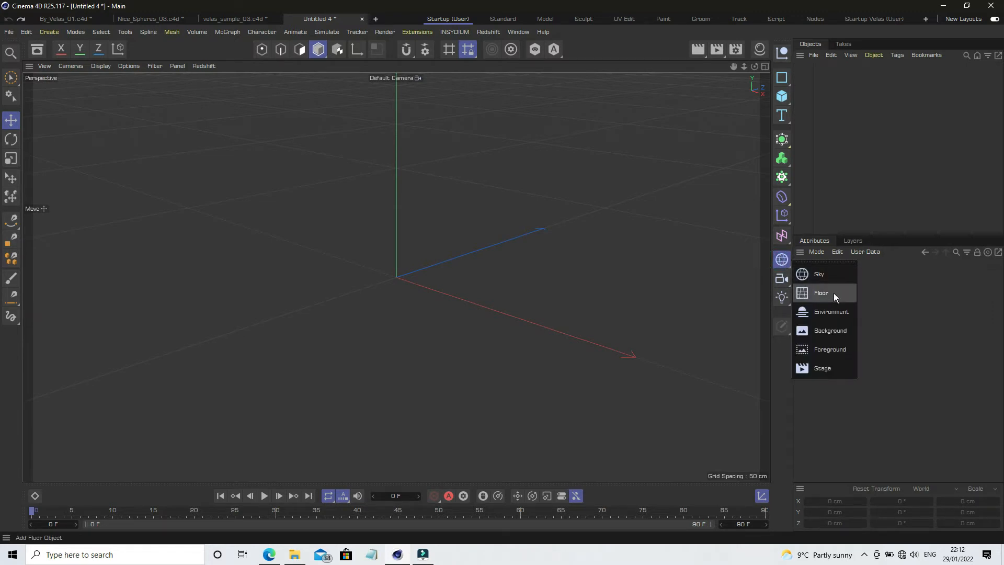
left_click(834, 293)
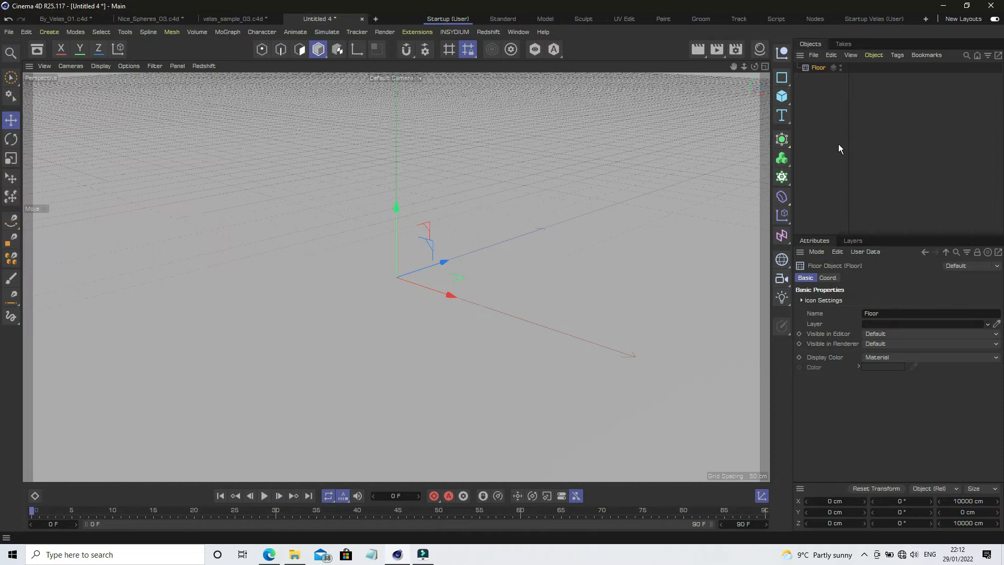
left_click(834, 143)
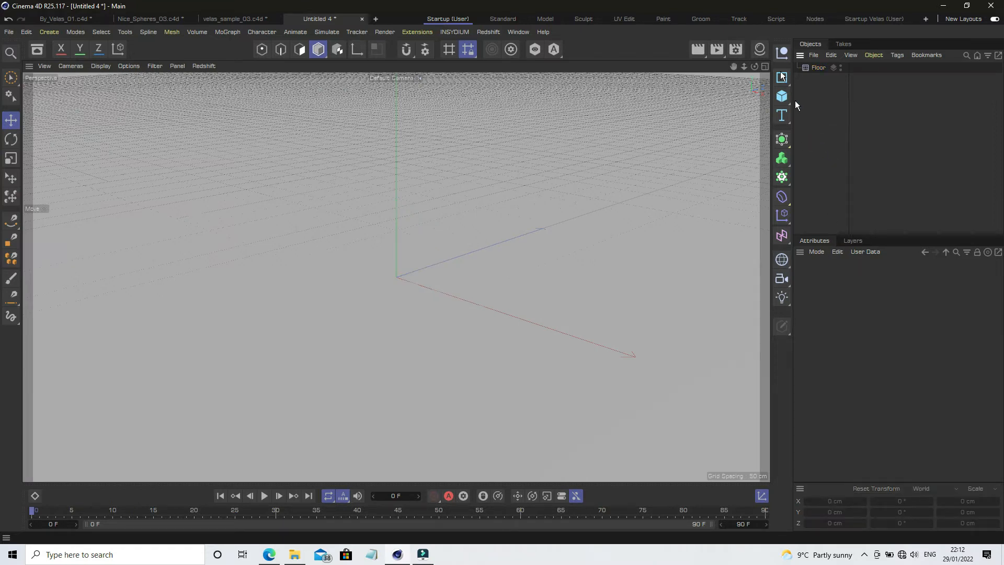
Step: Add a standard Light object to the scene with the floor
left_click(734, 66)
left_click_drag(733, 67, 730, 128)
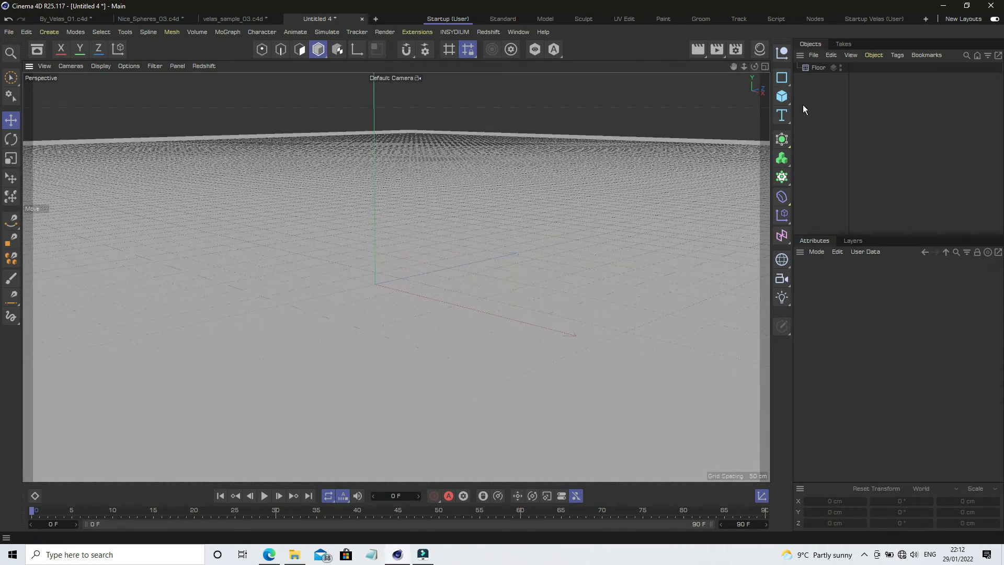
left_click(820, 111)
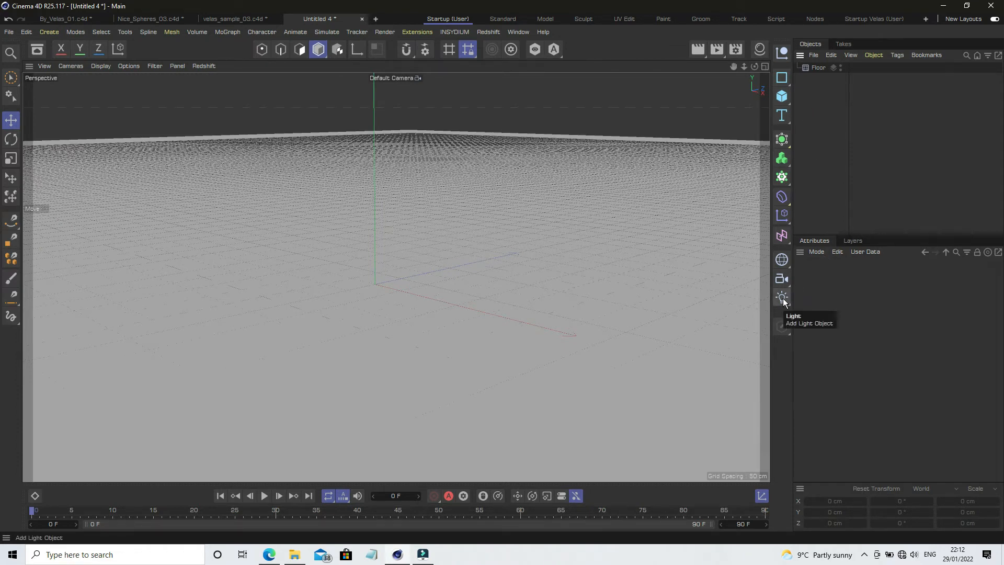
left_click_drag(783, 299, 824, 312)
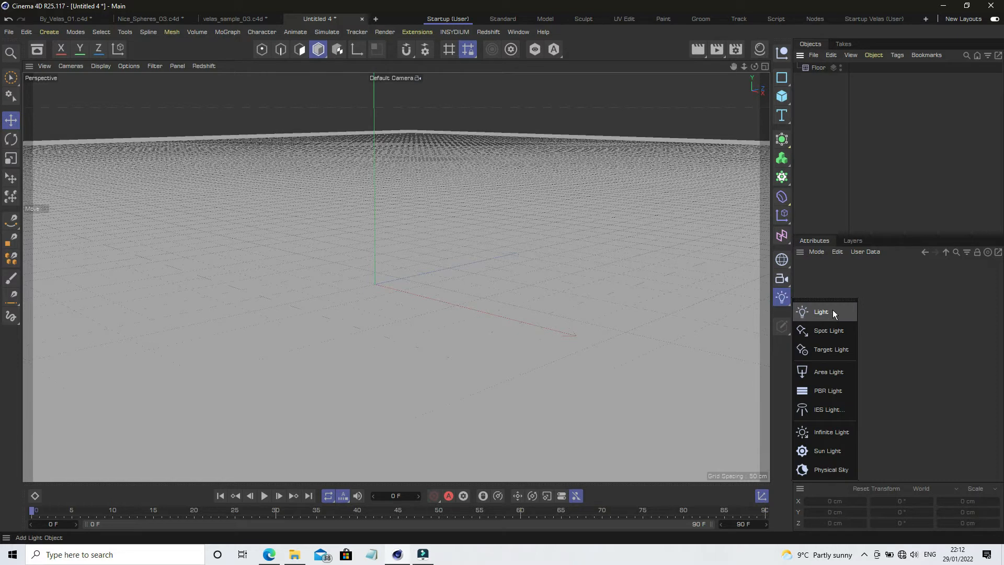
left_click(833, 311)
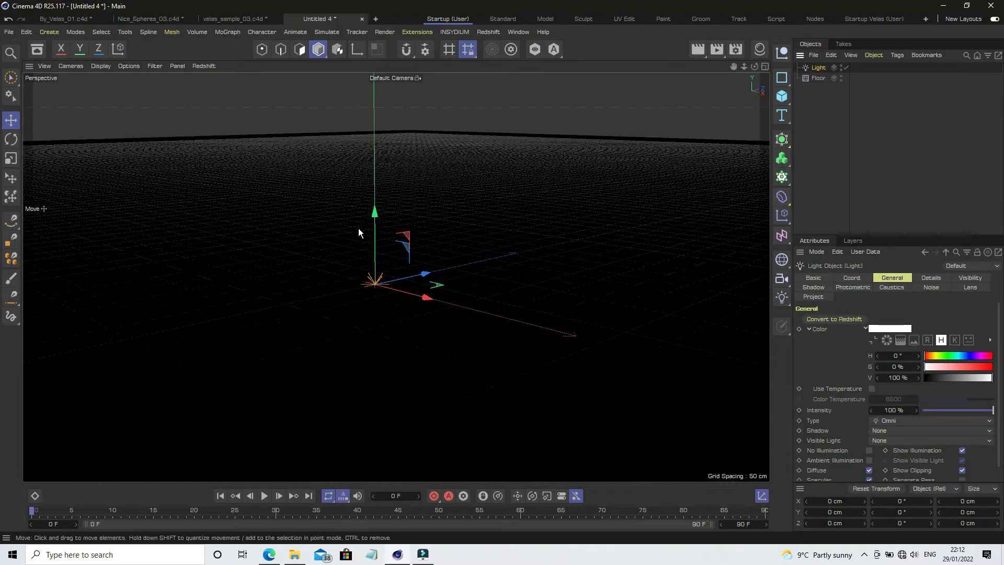
Step: Move the light above the floor to about Y 136 cm and Z -226 cm, and render the active view
left_click_drag(373, 233, 374, 134)
left_click_drag(425, 183, 285, 220)
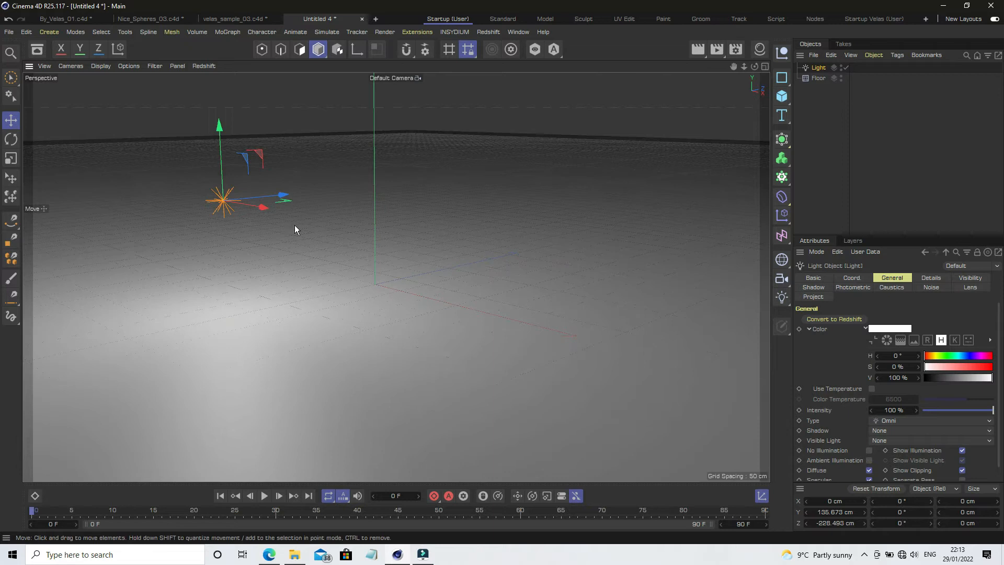
left_click(698, 50)
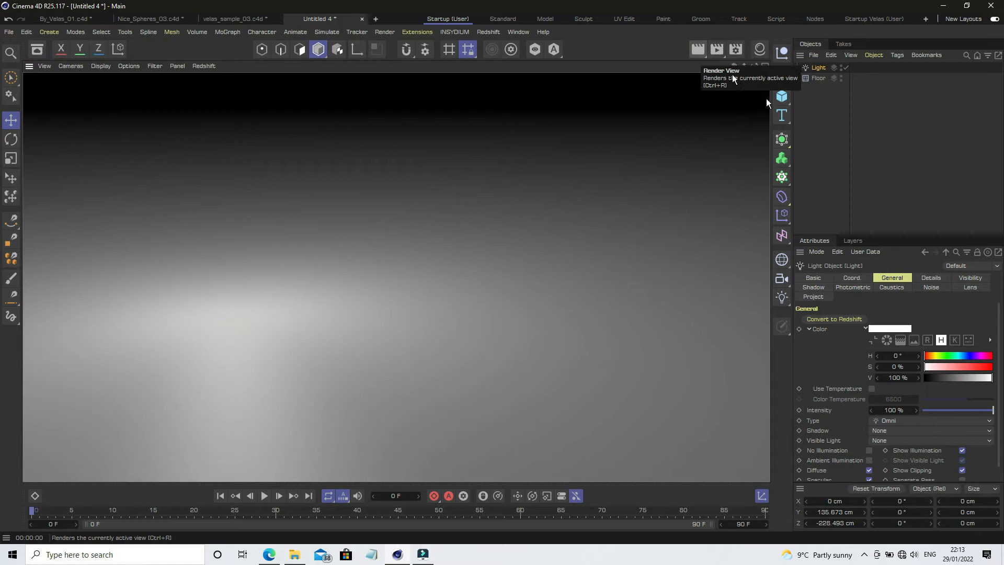
left_click(827, 137)
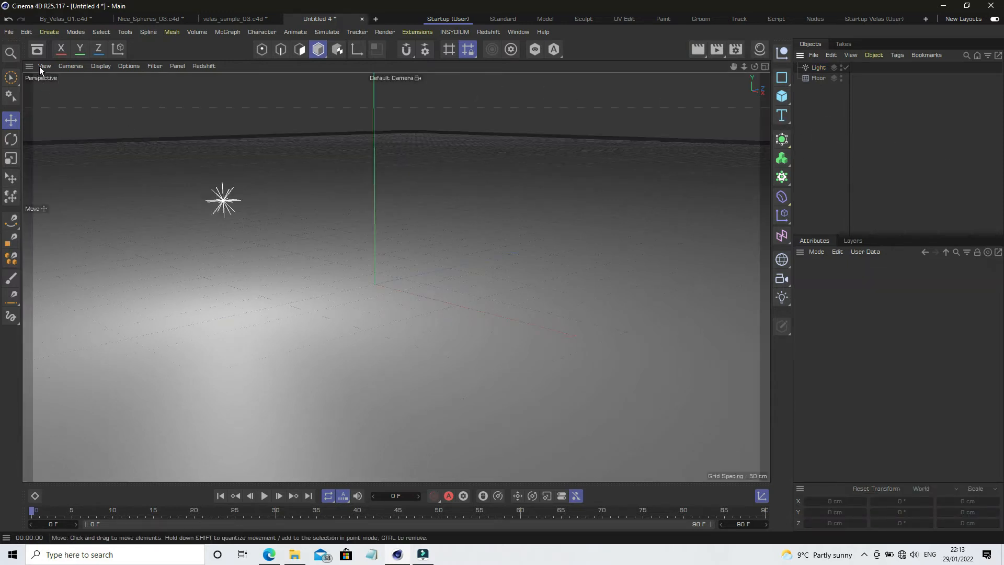
Step: Save the project under the name newstuff_01 in the C4dfiles_Velas01 folder
left_click(9, 32)
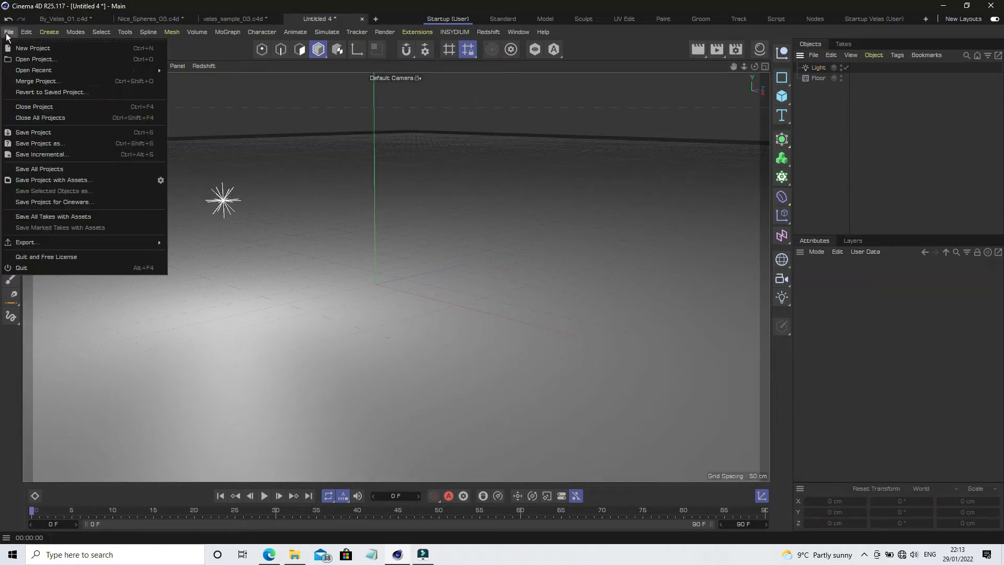
left_click(69, 142)
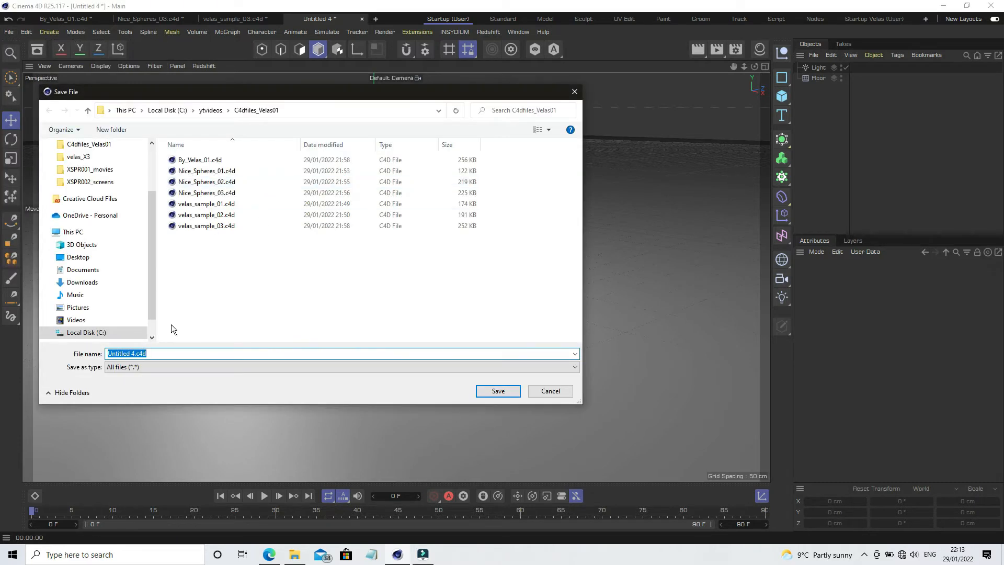
left_click(135, 353)
left_click_drag(136, 353, 59, 365)
type("newstuff_01")
left_click(494, 388)
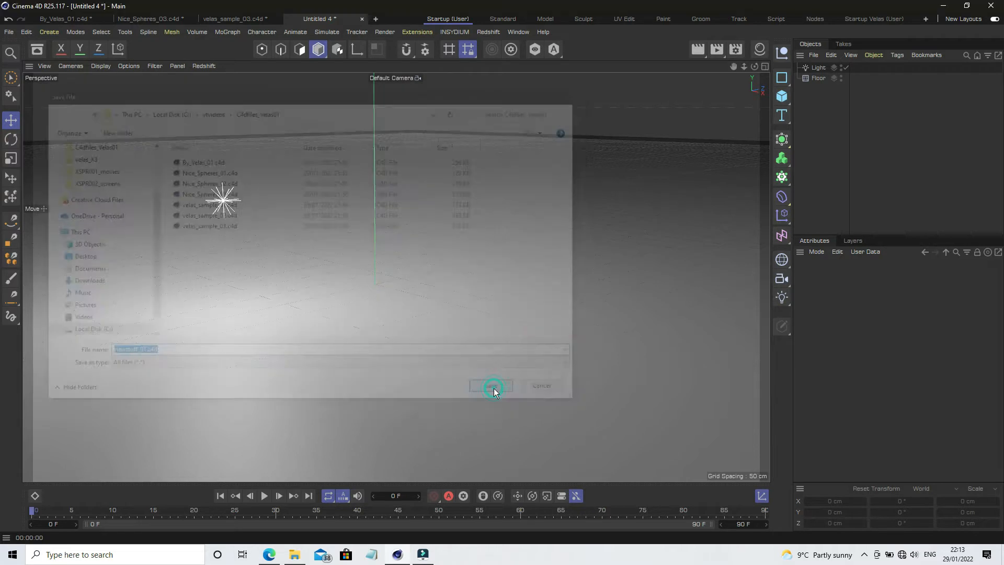
left_click(819, 142)
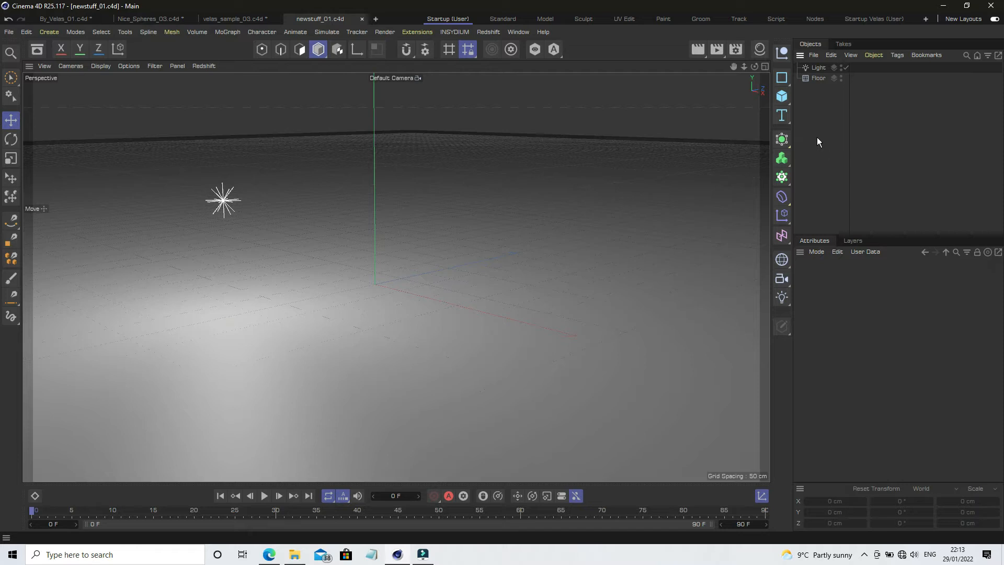
Step: Add a Cube and move it onto the floor at about X 24 cm and Y 95 cm
left_click(783, 98)
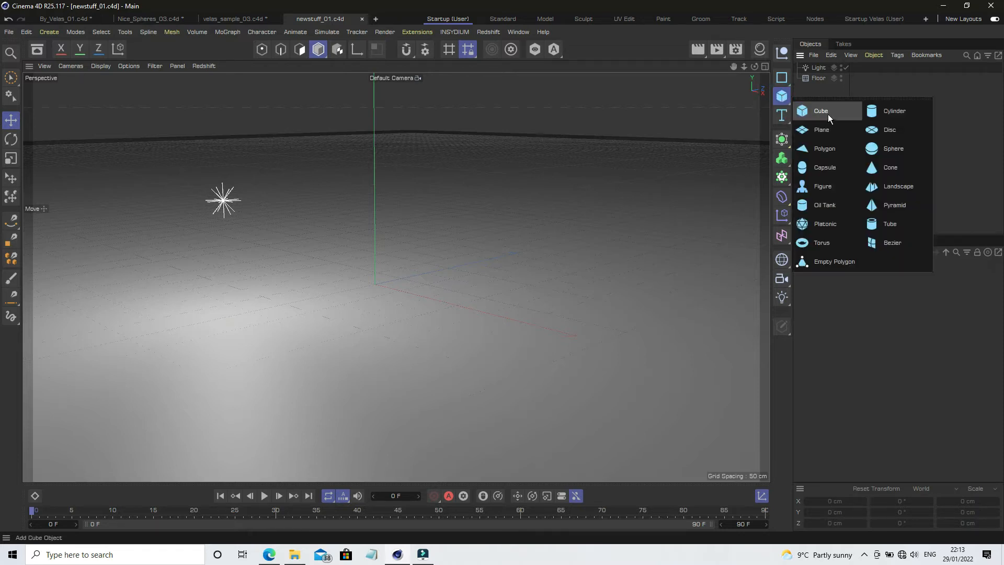
left_click(830, 113)
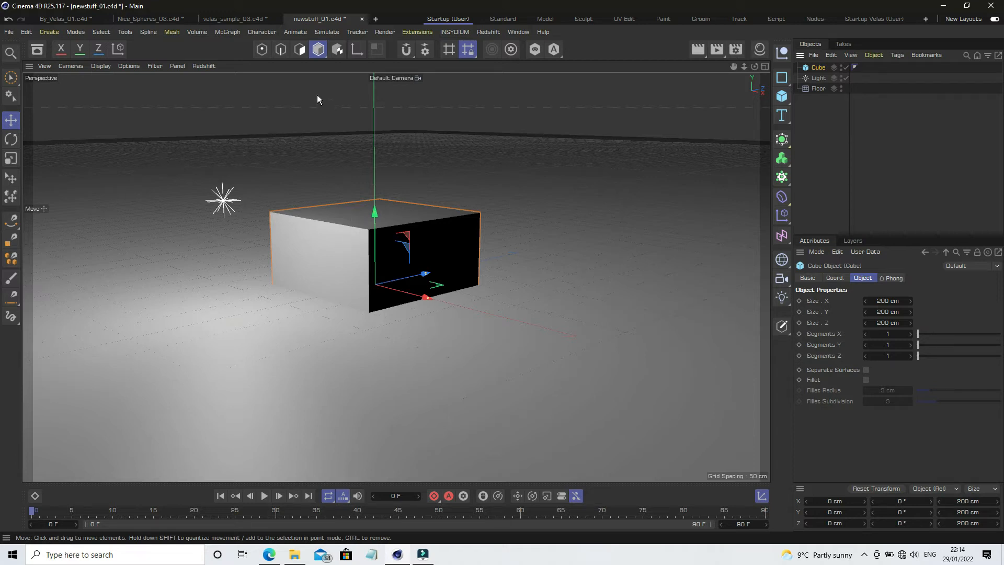
left_click(11, 120)
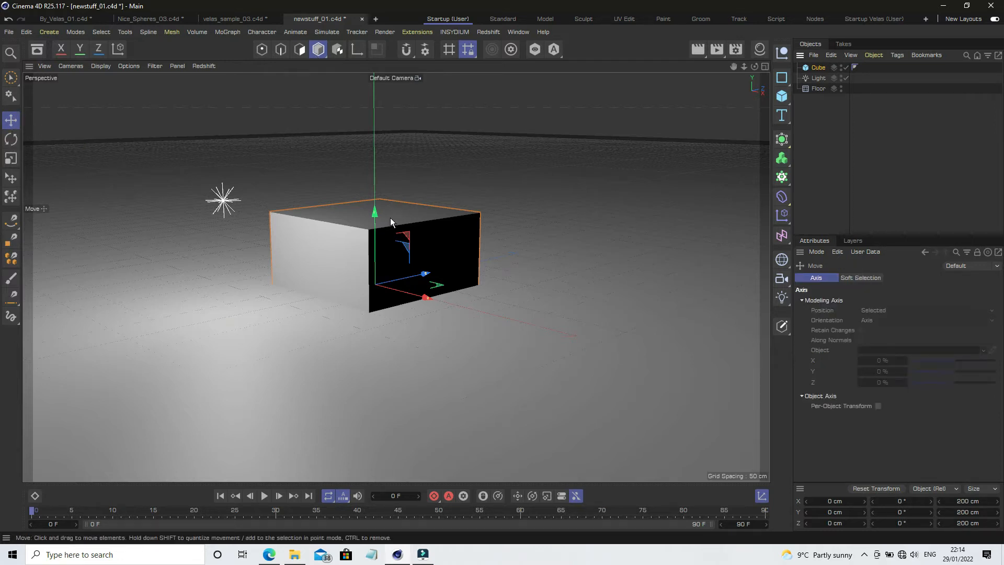
left_click_drag(380, 225, 390, 159)
left_click_drag(457, 250, 422, 238)
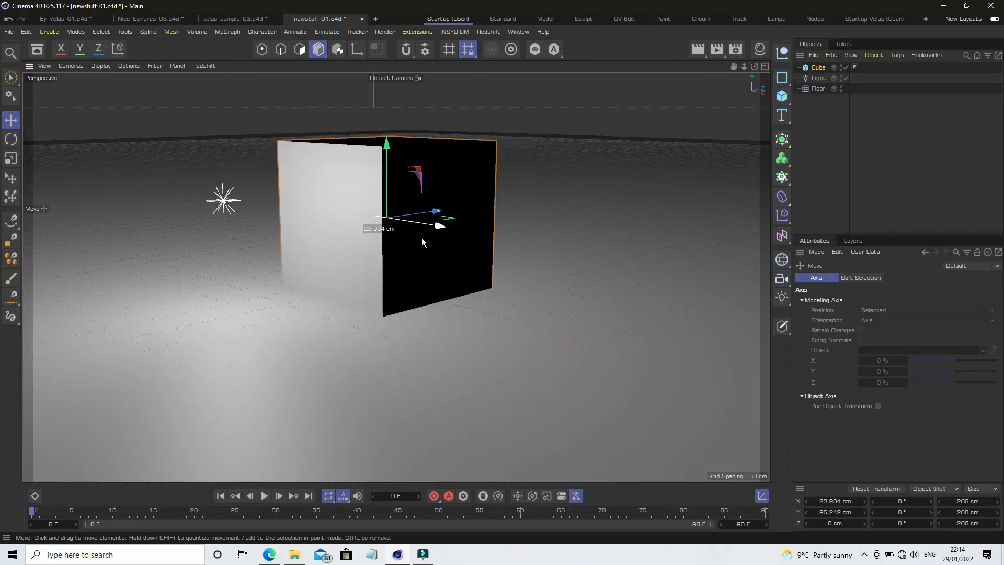
left_click(824, 159)
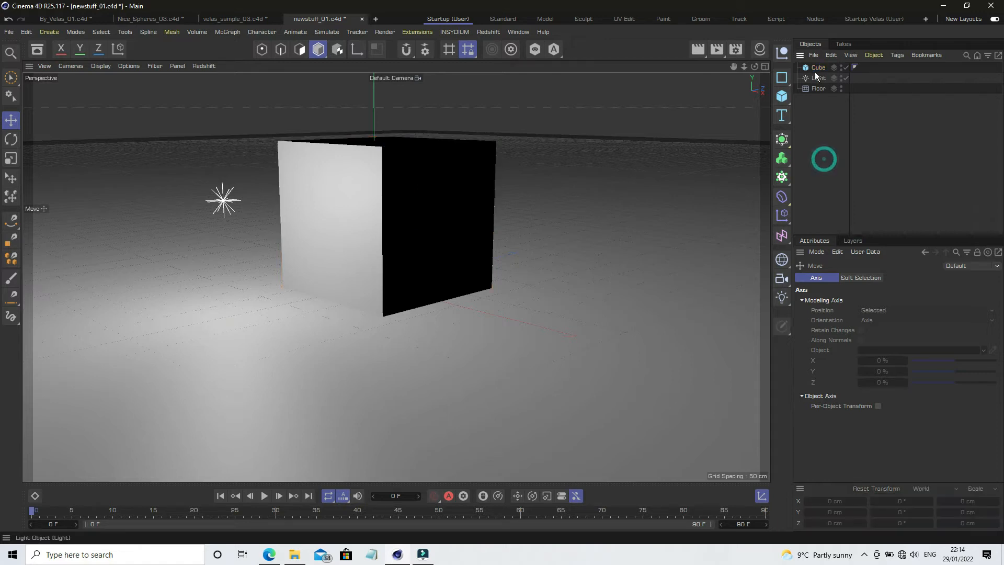
left_click(818, 68)
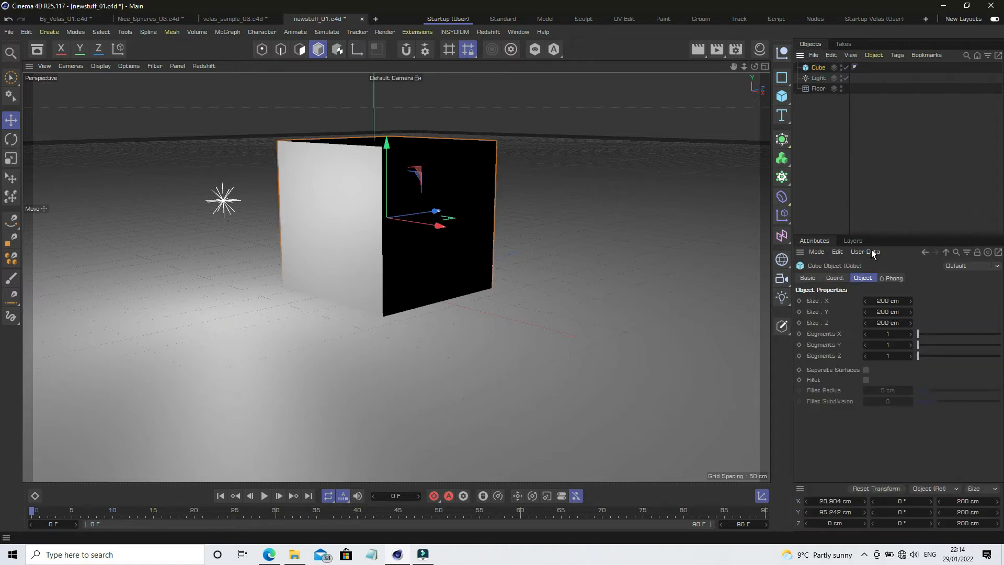
left_click(824, 158)
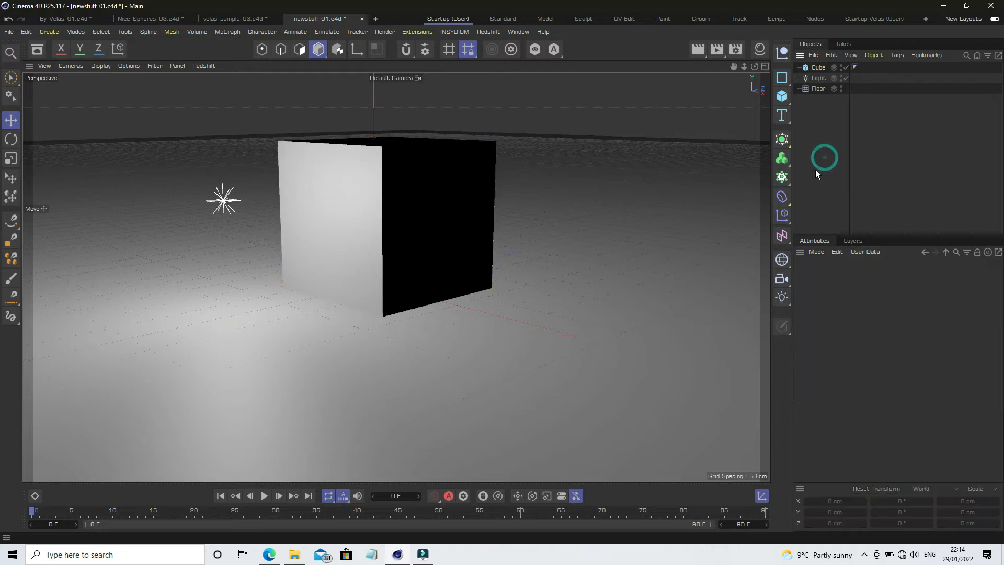
Step: Display the view with Gouraud Shading (Lines) and divide the cube into 5 segments along X, Y and Z
left_click(95, 66)
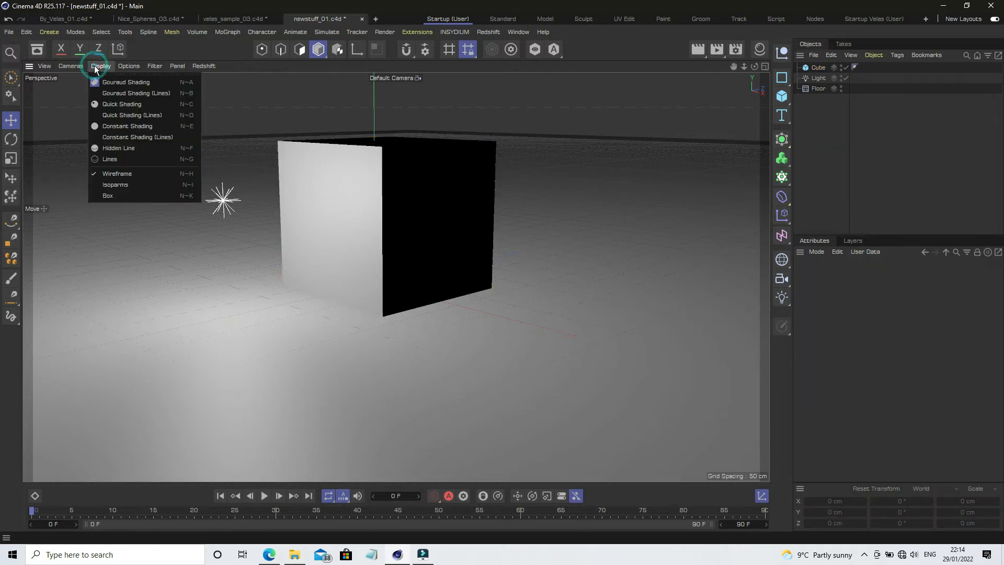
left_click(148, 94)
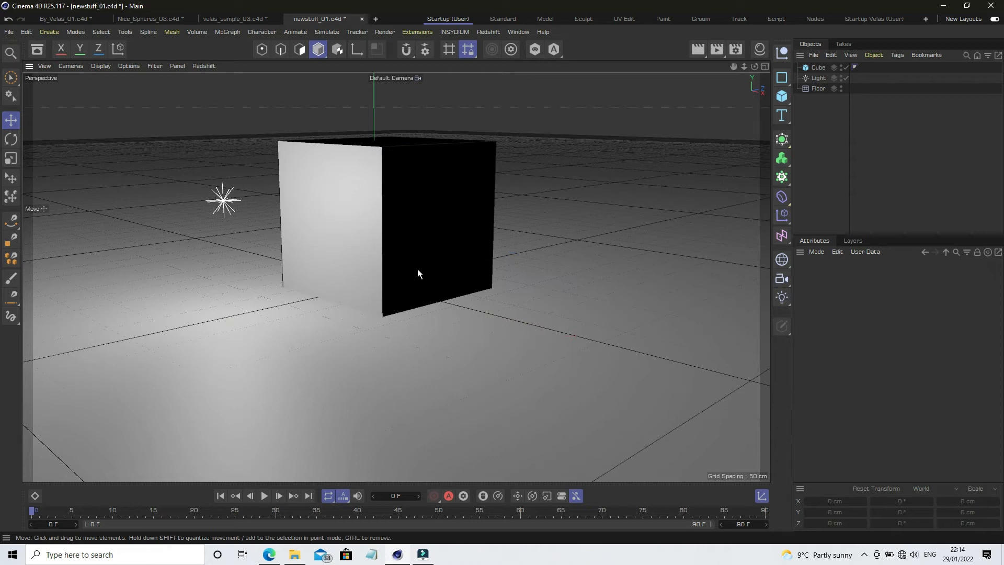
left_click(819, 68)
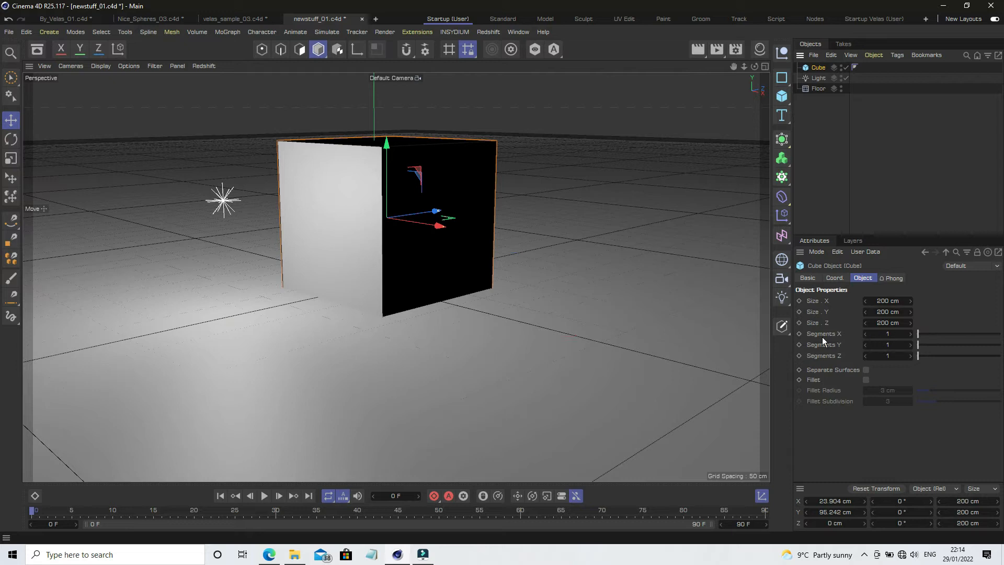
left_click(936, 335)
left_click(935, 345)
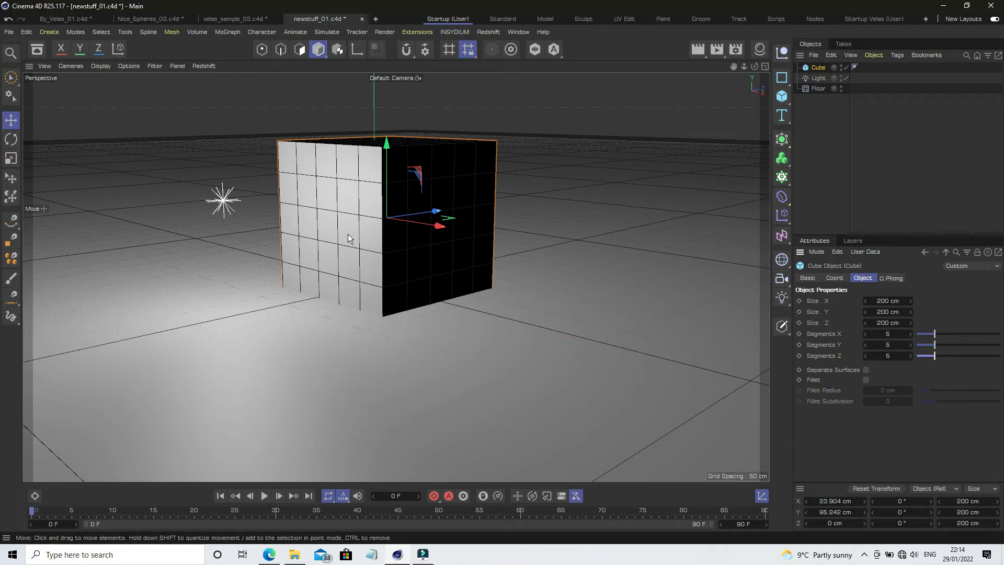
left_click(828, 137)
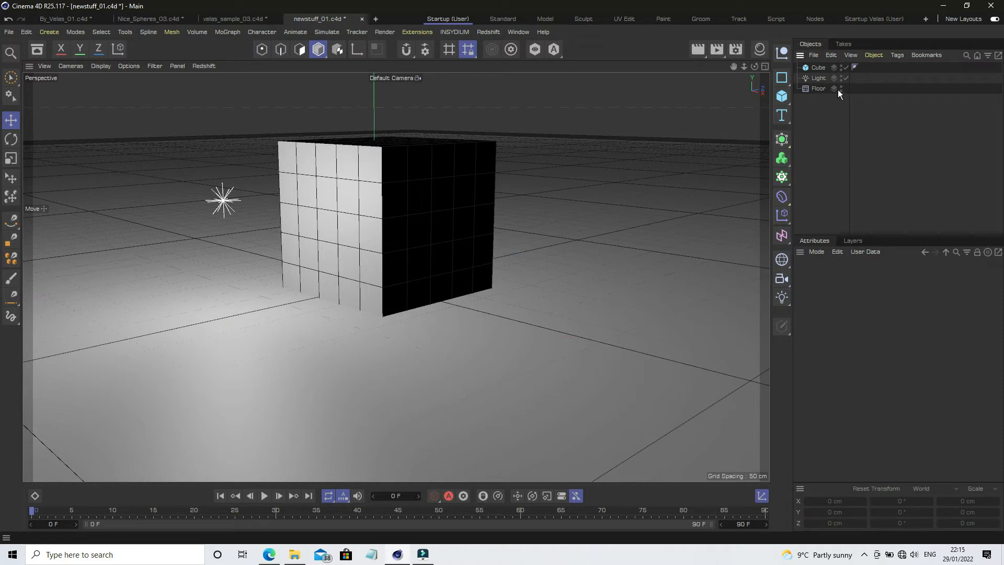
Step: Try Polygons mode on the parametric cube and return to Model mode
left_click(817, 68)
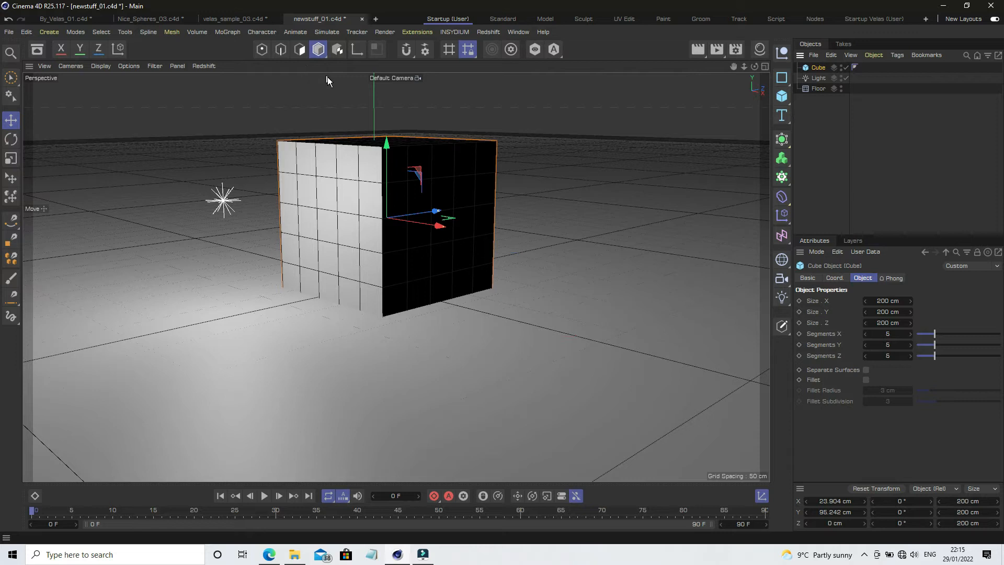
left_click(299, 51)
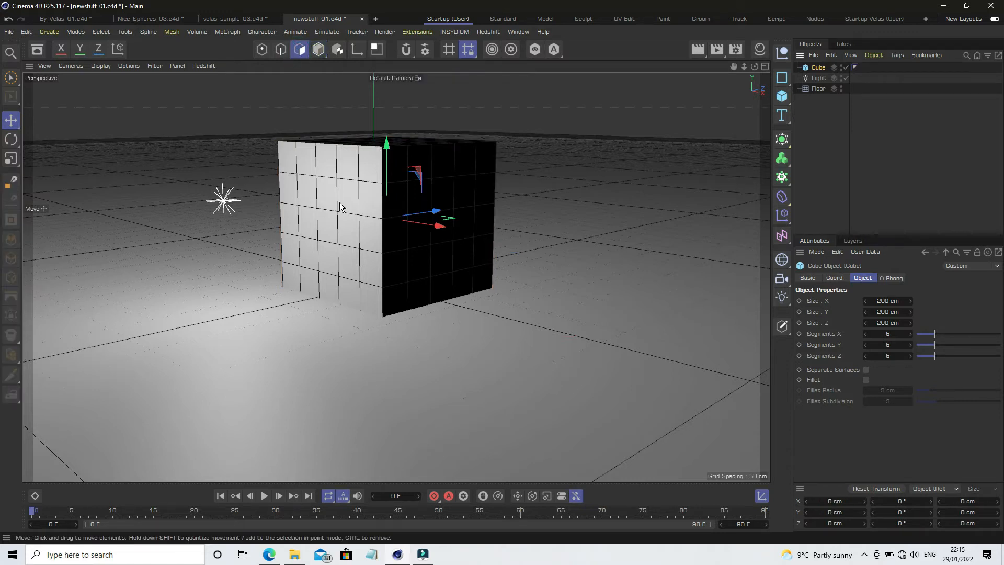
left_click(321, 51)
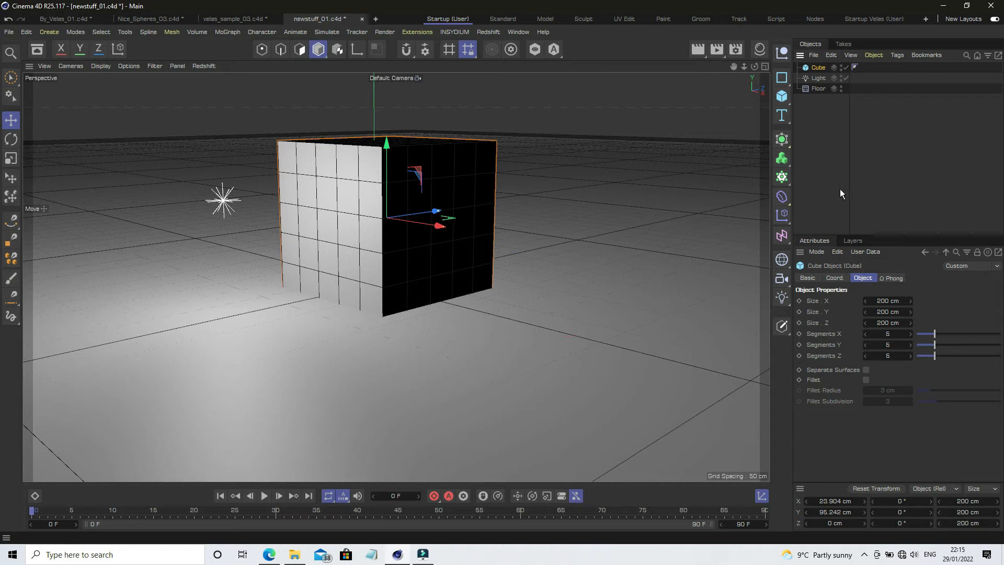
left_click(810, 169)
Step: Make the cube editable and switch to Polygons mode
left_click(818, 69)
left_click(783, 329)
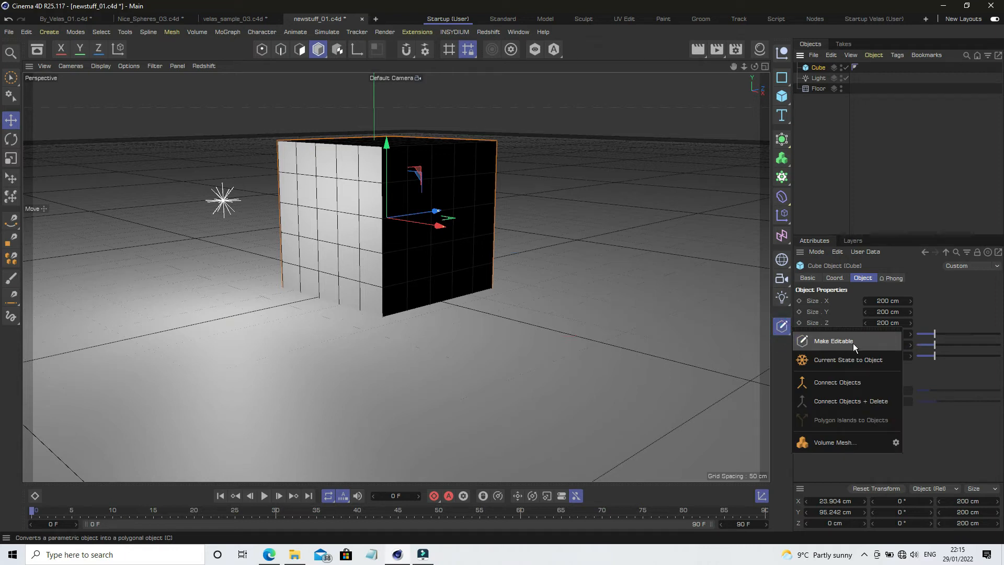
left_click(851, 342)
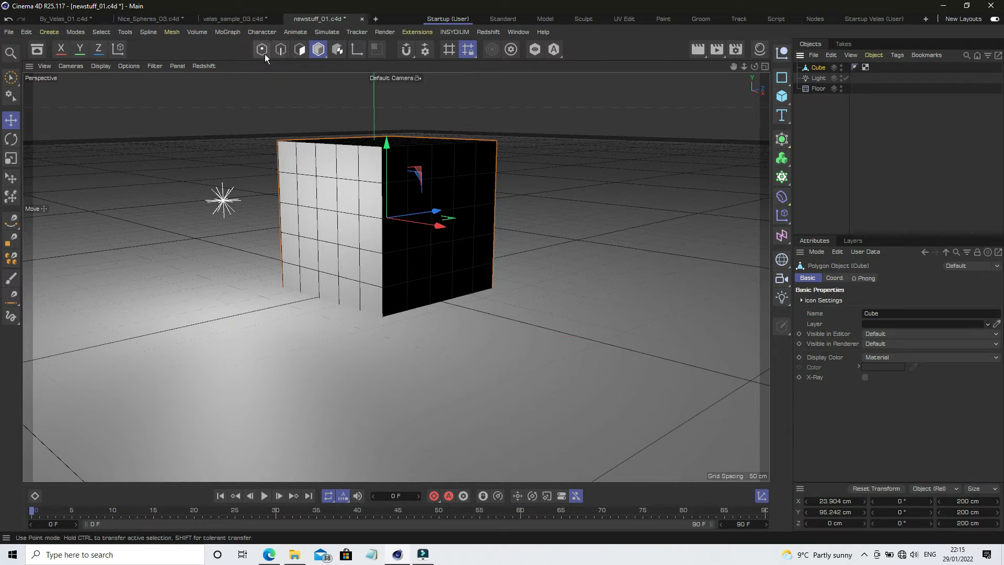
left_click(301, 48)
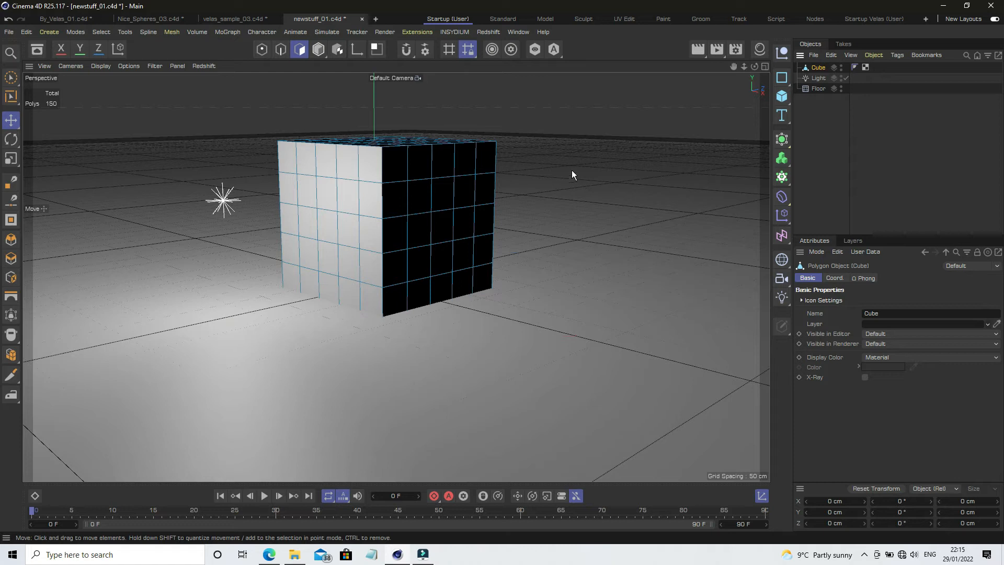
Step: Select the central 3 × 3 polygons on the cube's lit and dark side faces with Live Selection and extrude them about 57.6 cm
left_click(12, 79)
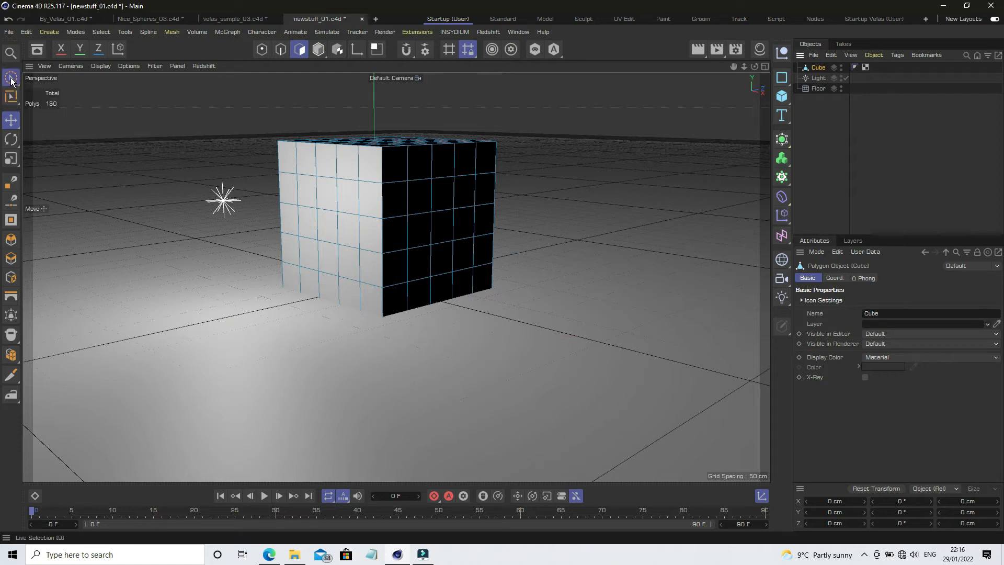
left_click(58, 92)
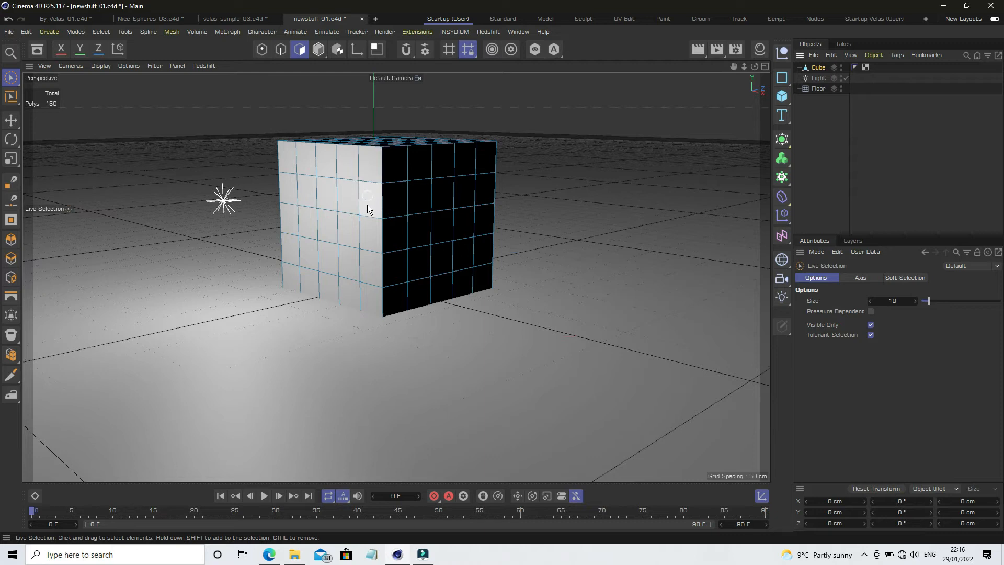
mouse_move(314, 262)
left_mouse_down()
mouse_move(319, 193)
mouse_move(346, 216)
mouse_move(343, 247)
left_mouse_up()
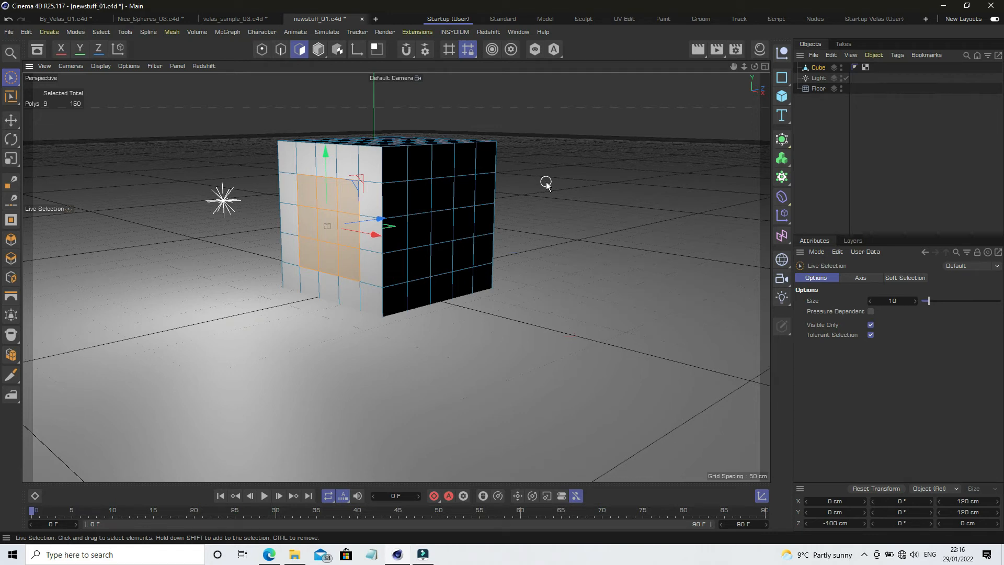
mouse_move(425, 255)
left_mouse_down("shift")
mouse_move(424, 231)
mouse_move(451, 206)
mouse_move(444, 261)
left_mouse_up("shift")
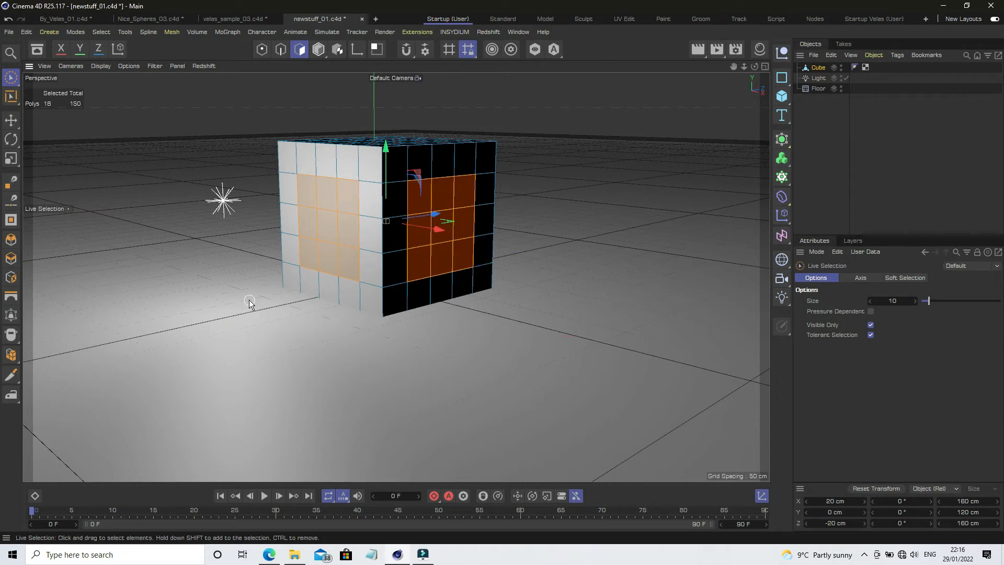
left_click(11, 259)
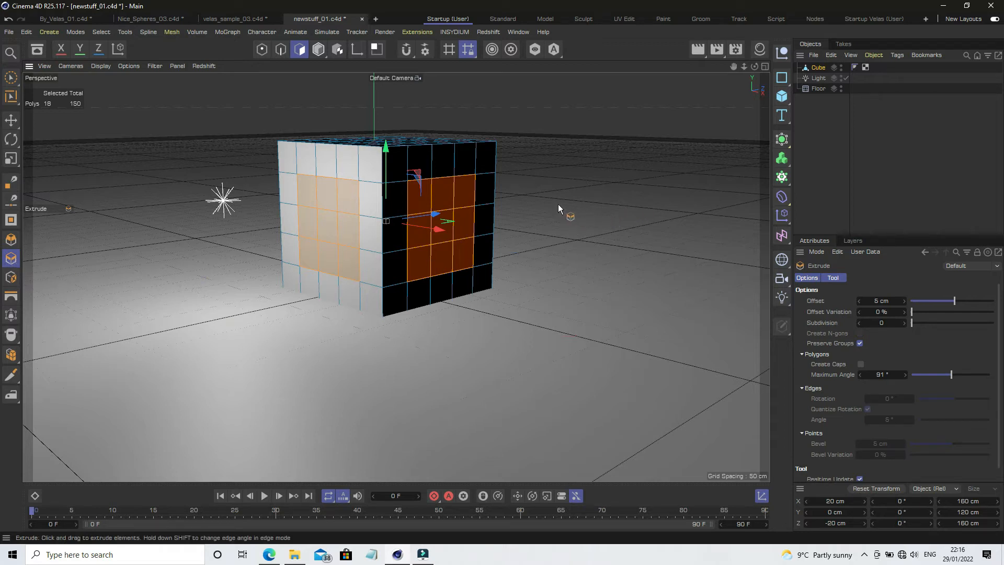
left_click_drag(529, 198, 578, 196)
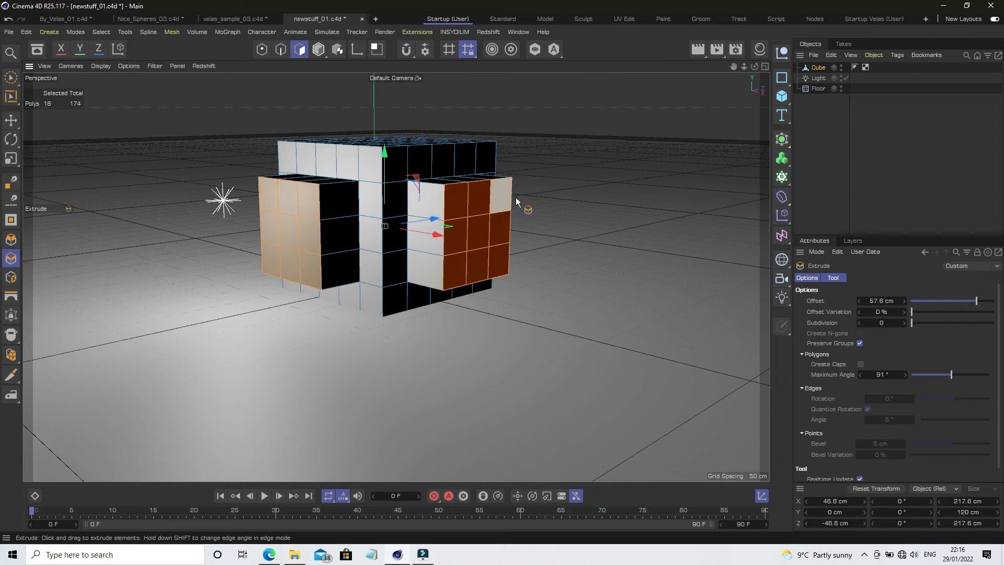
Step: Inset the selected polygons about 11.4 cm and extrude them about 35.7 cm
left_click(11, 278)
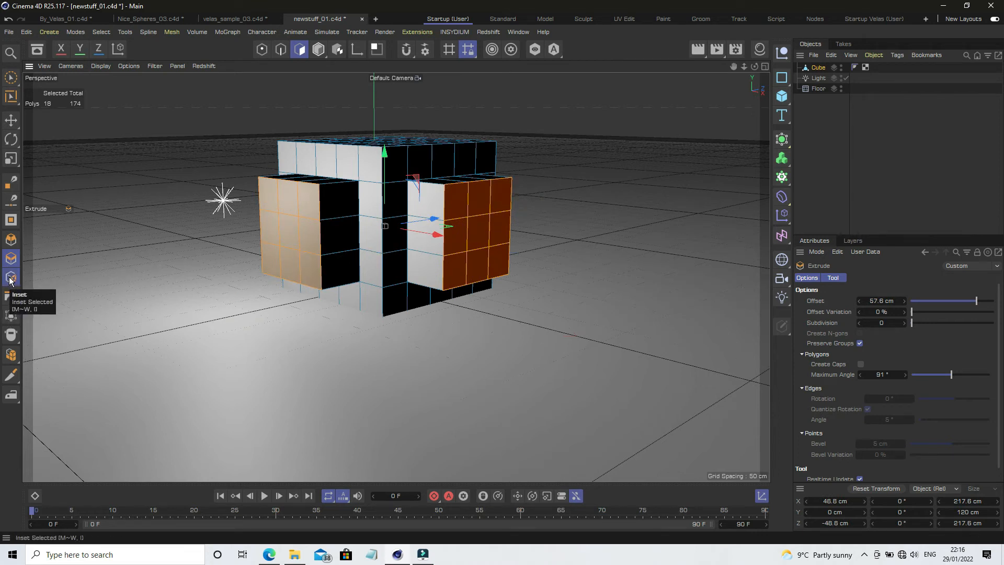
left_click_drag(618, 150, 648, 151)
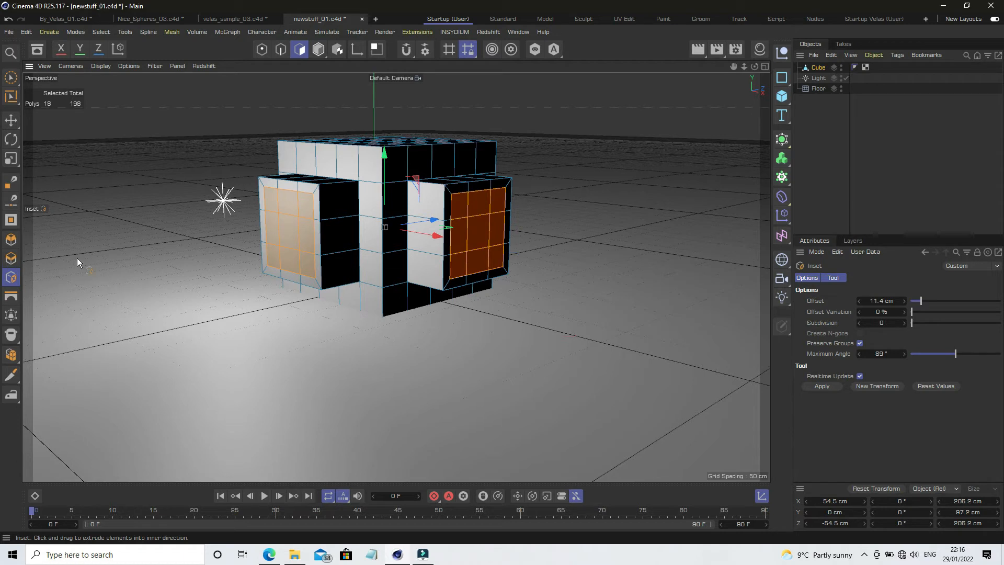
left_click(11, 259)
mouse_move(602, 209)
left_mouse_down()
mouse_move(591, 206)
mouse_move(631, 207)
mouse_move(601, 210)
left_mouse_up()
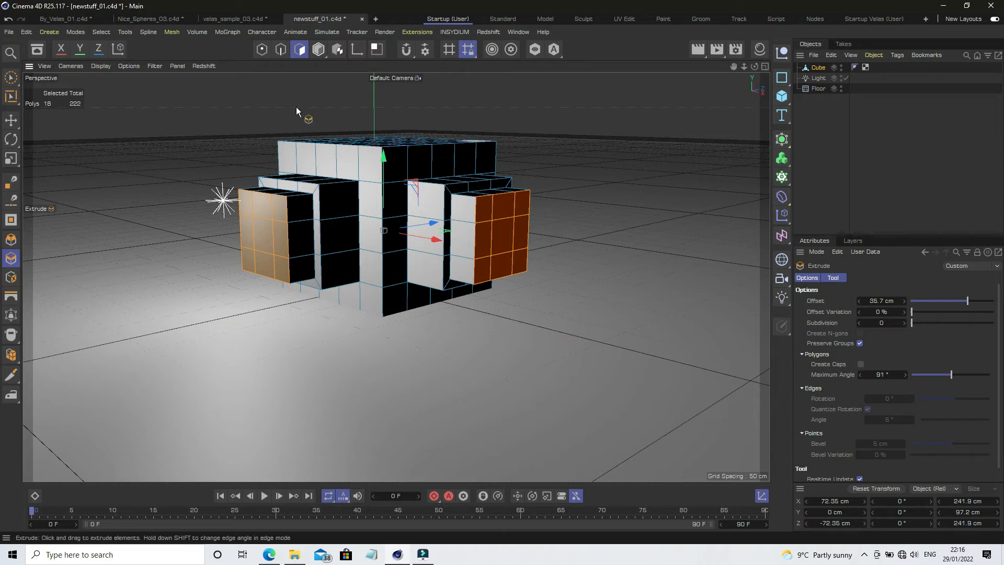
Step: Undo both extrusions, the inset and the polygon selections on the cube
left_click(8, 21)
left_click(8, 21)
left_click(8, 21)
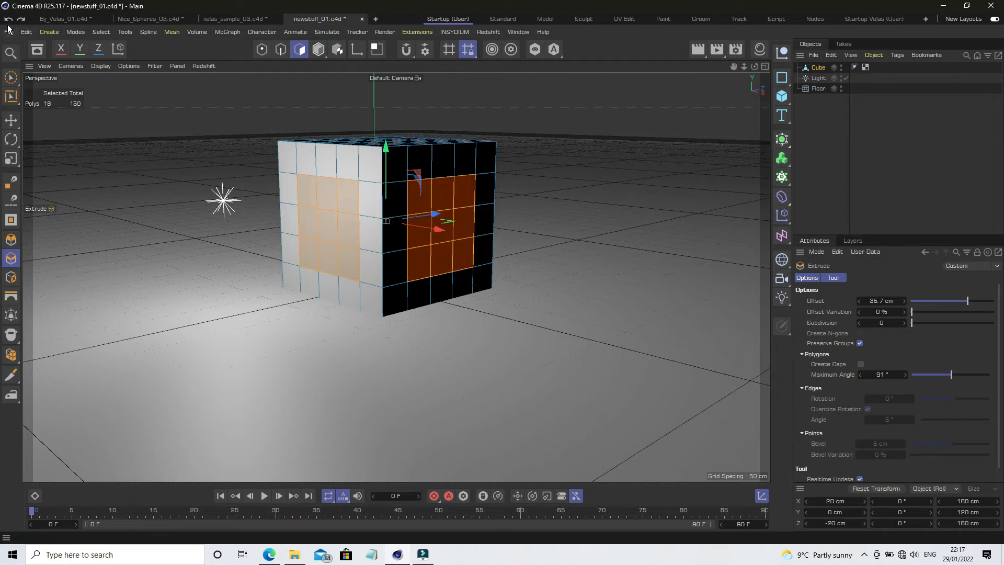
left_click(9, 21)
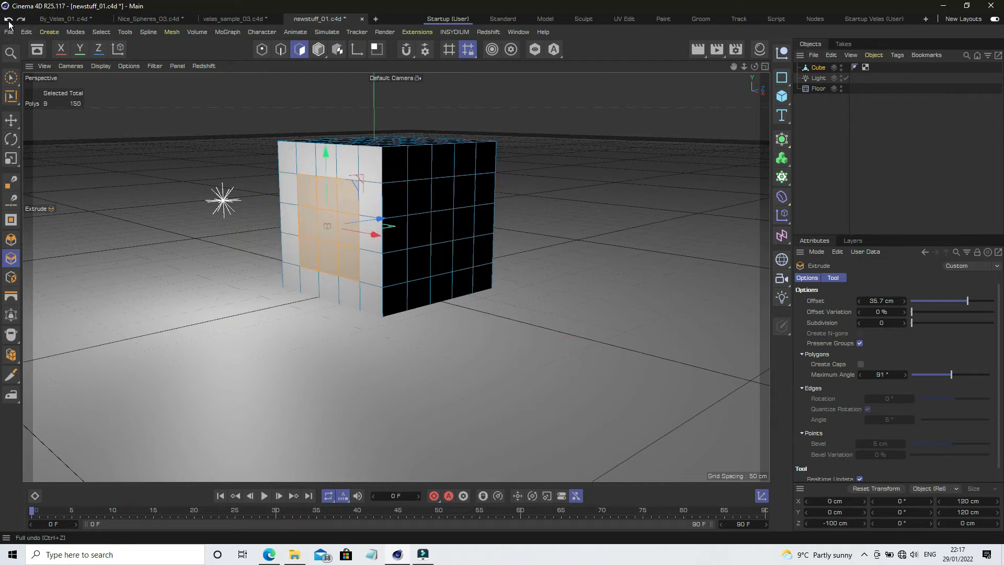
left_click(9, 21)
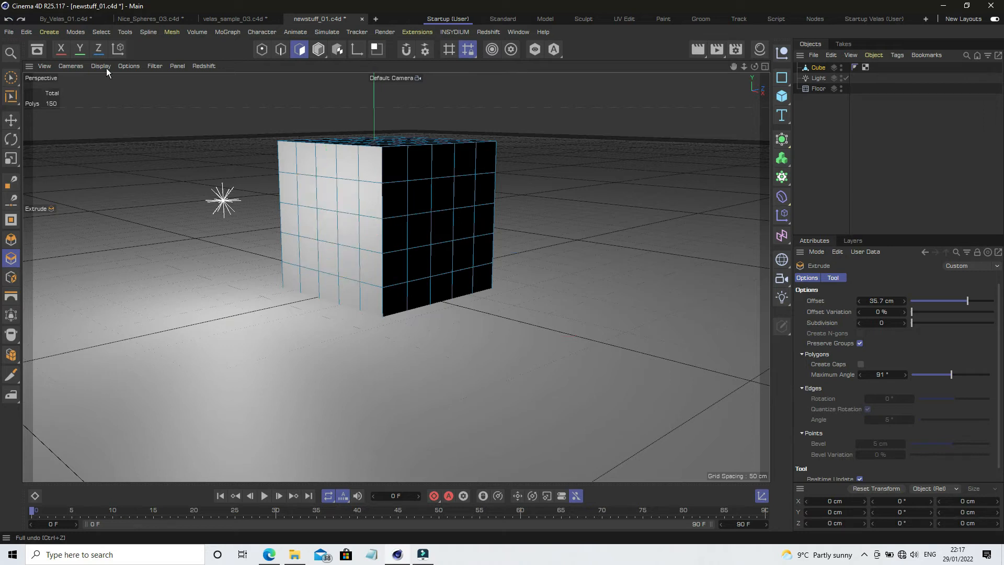
Step: Select the central 3 × 3 polygons on the cube's lit face with Live Selection
left_click(10, 77)
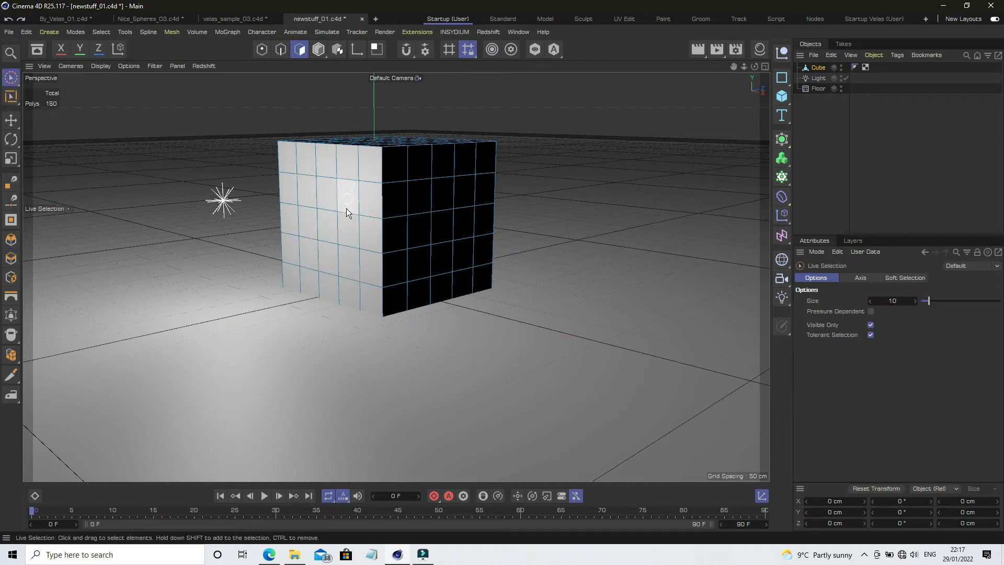
mouse_move(316, 249)
left_mouse_down()
mouse_move(317, 212)
mouse_move(344, 243)
left_mouse_up()
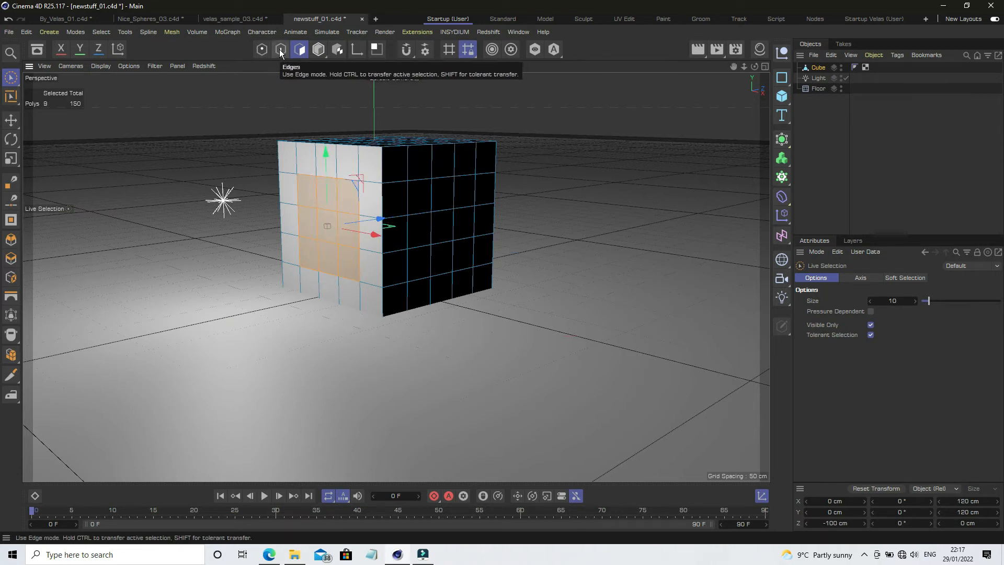
Step: Try selecting edges across the cube's lit face in Edges mode, and undo the edge selection
left_click(281, 50)
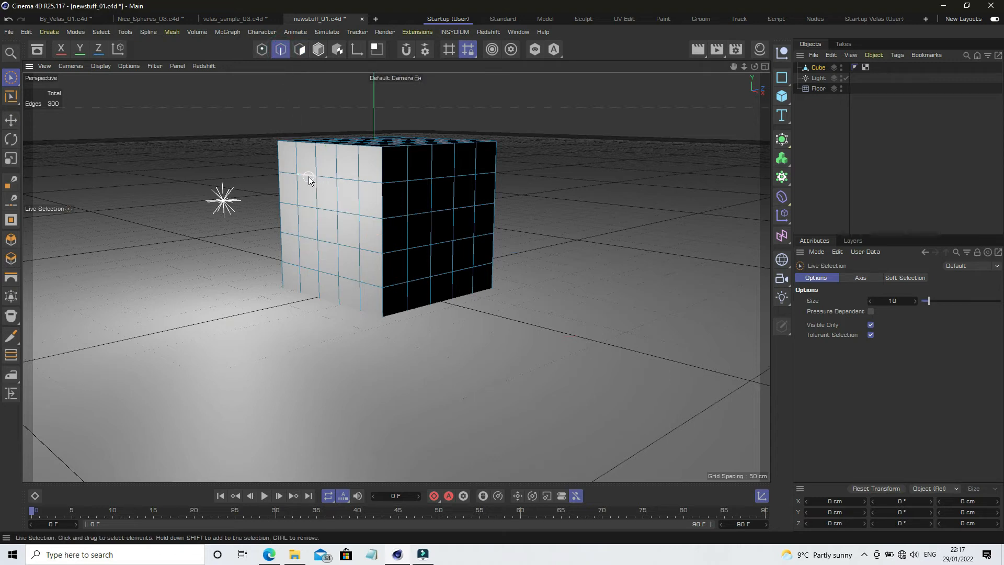
left_click_drag(371, 184, 293, 179)
mouse_move(311, 220)
left_mouse_down()
mouse_move(309, 233)
mouse_move(324, 238)
left_mouse_up()
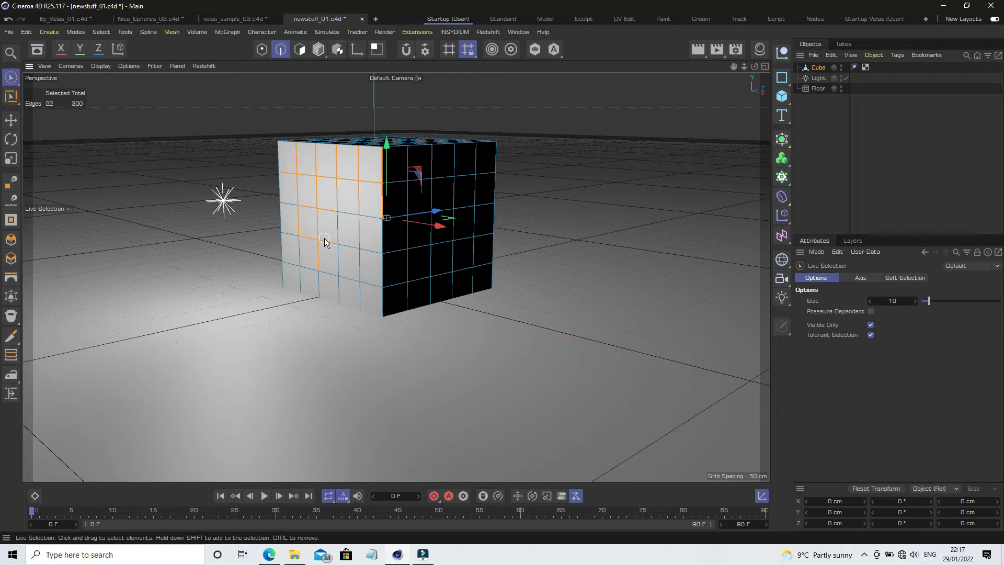
left_click(8, 18)
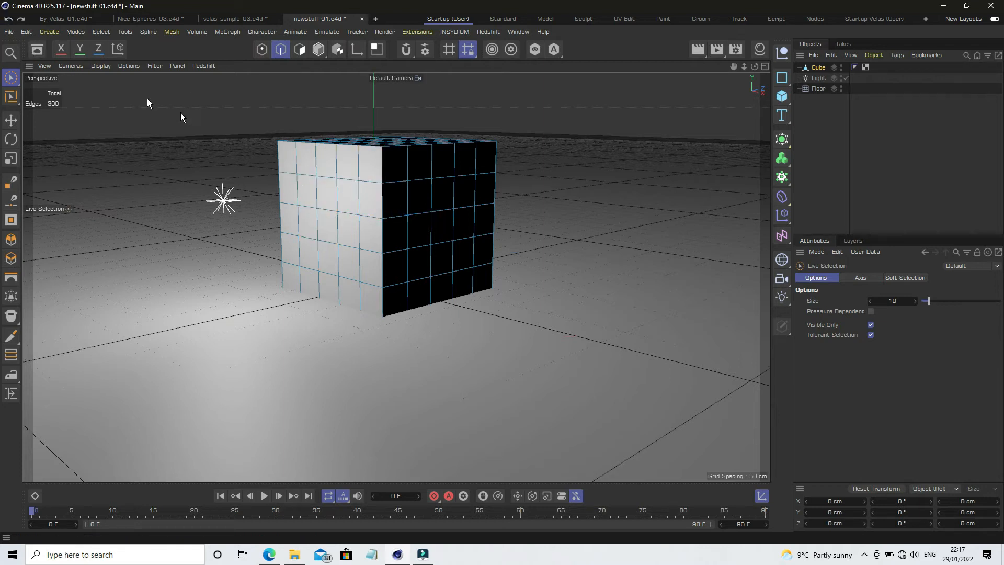
Step: In Points mode, select the central 4 × 4 points of the lit face, try moving them outward to about Z -125 cm, and undo
left_click(261, 50)
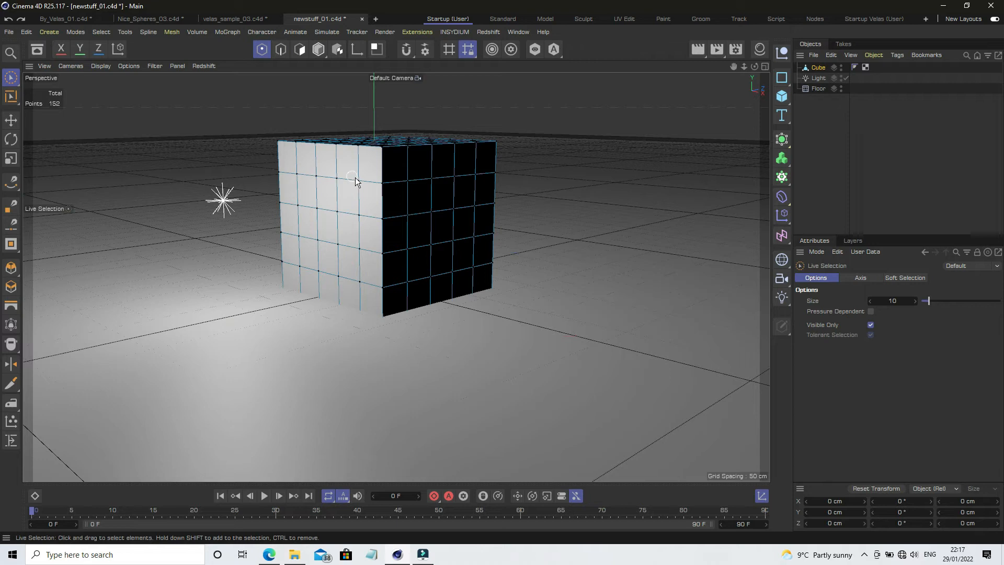
mouse_move(340, 184)
left_mouse_down()
mouse_move(298, 180)
mouse_move(298, 260)
mouse_move(358, 280)
mouse_move(361, 242)
mouse_move(326, 245)
left_mouse_up()
left_click_drag(313, 212, 352, 216)
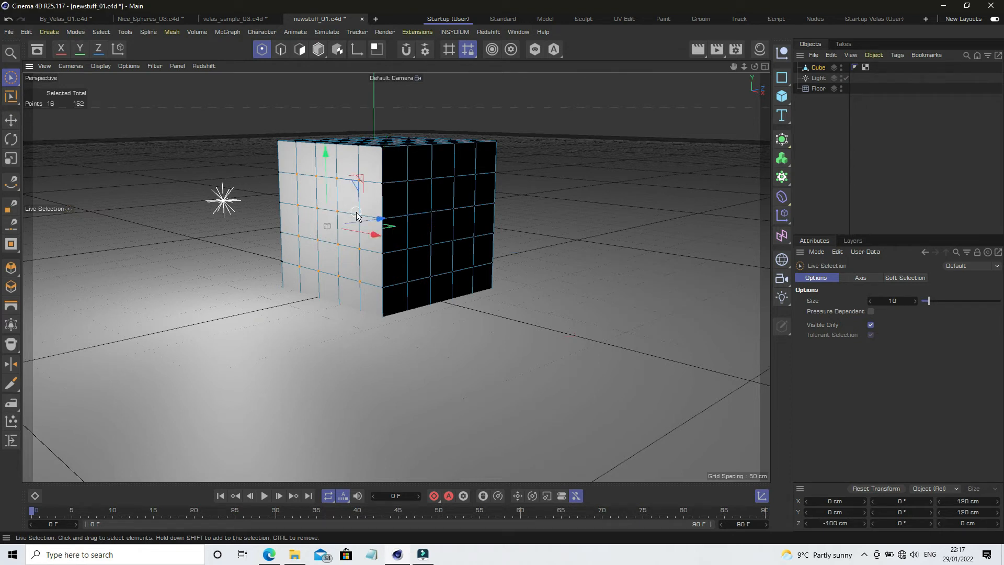
left_click(11, 120)
left_click_drag(379, 220, 359, 230)
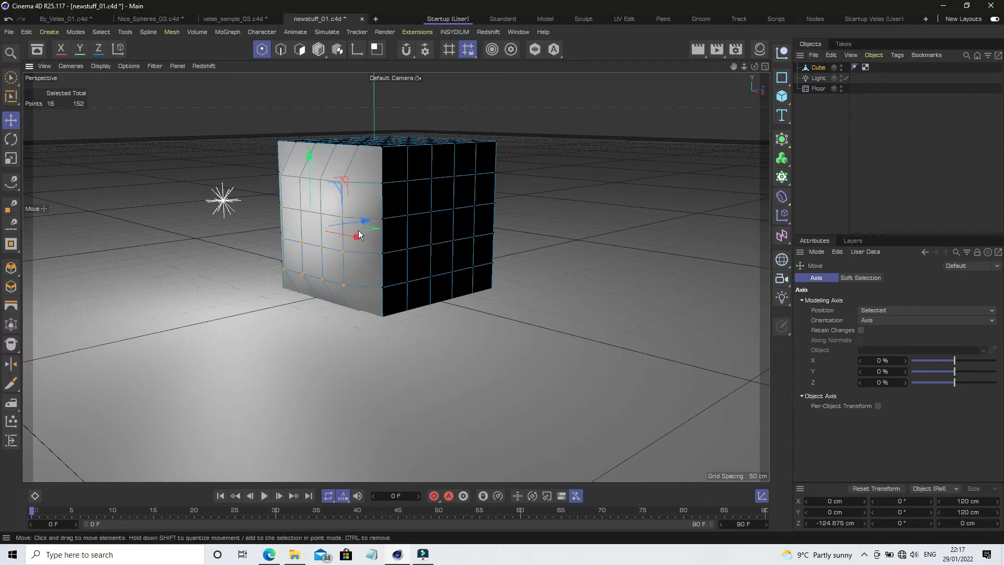
left_click(8, 22)
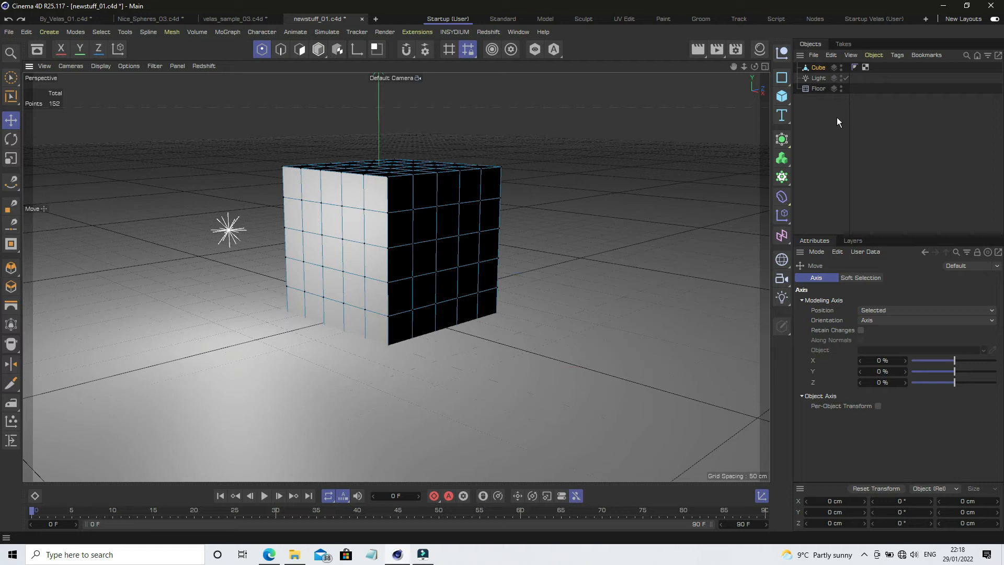
Step: Hide the cube and the light in the viewport
left_click(841, 67)
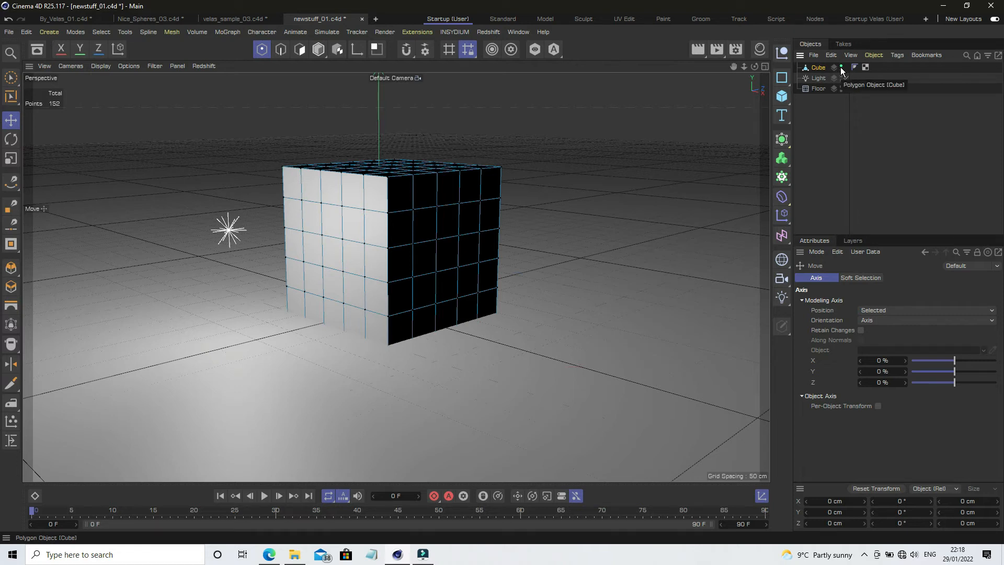
left_click(841, 66)
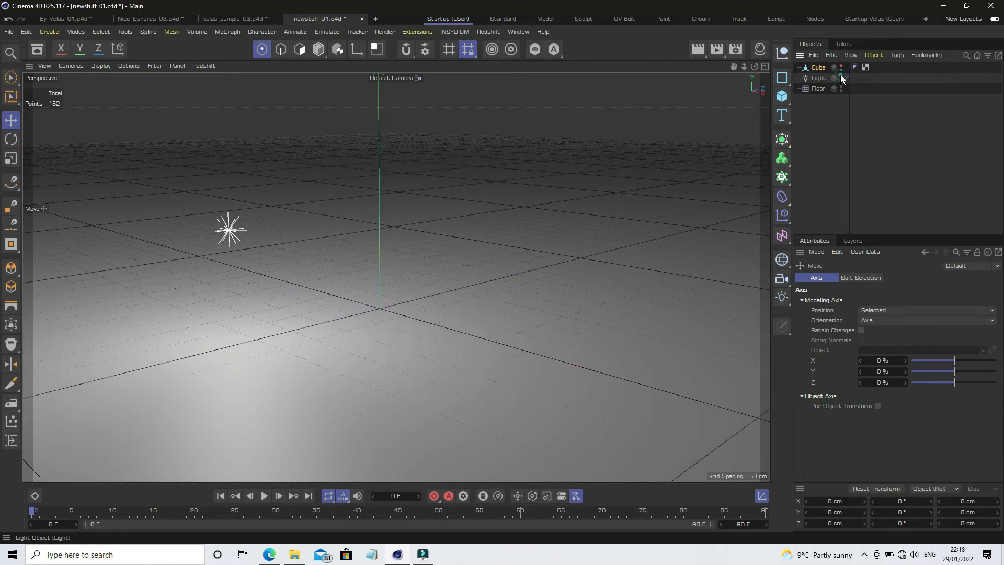
left_click(842, 77)
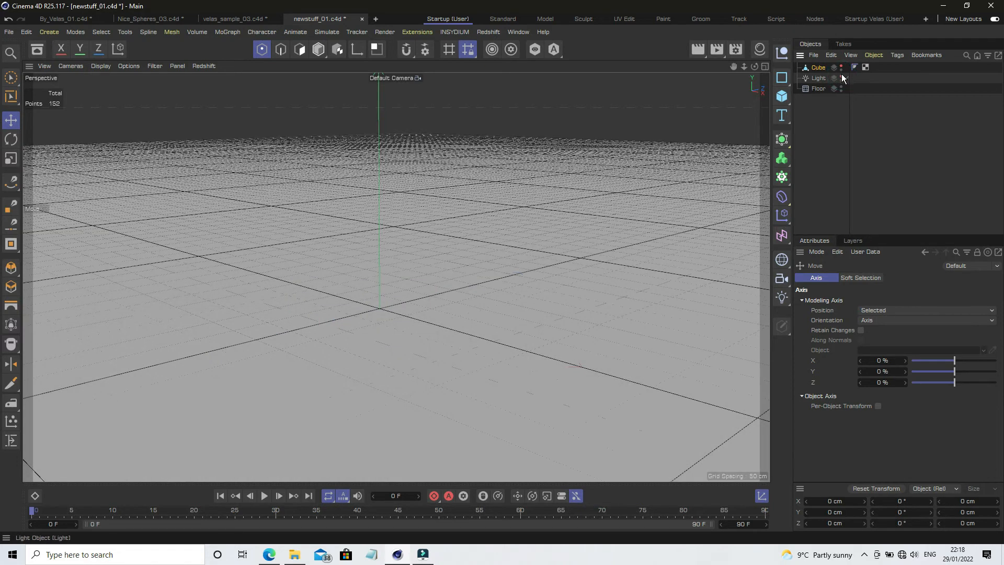
Step: Turn the light back on in the viewport and hide the cube in both the editor and the renderer
left_click(841, 77)
left_click(842, 69)
left_click(841, 68)
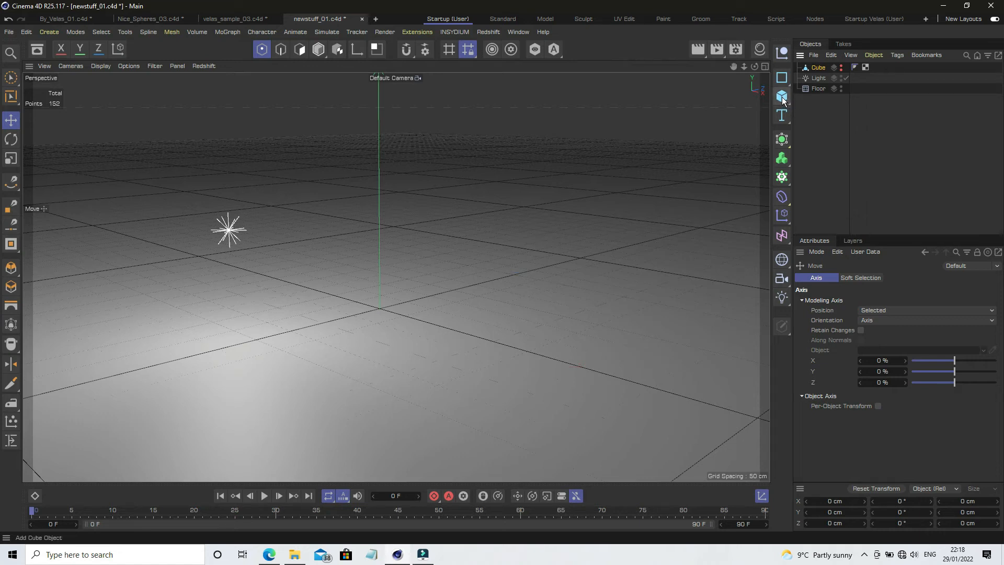
Step: Add a sphere and, in Model mode, raise it above the floor to about Y 83.6 cm
left_click_drag(782, 96, 884, 150)
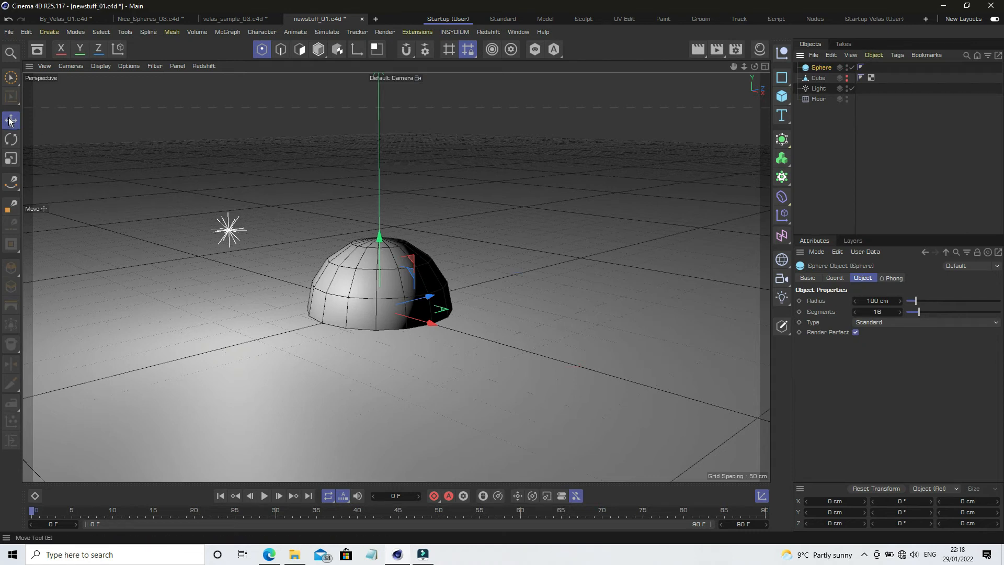
left_click(318, 49)
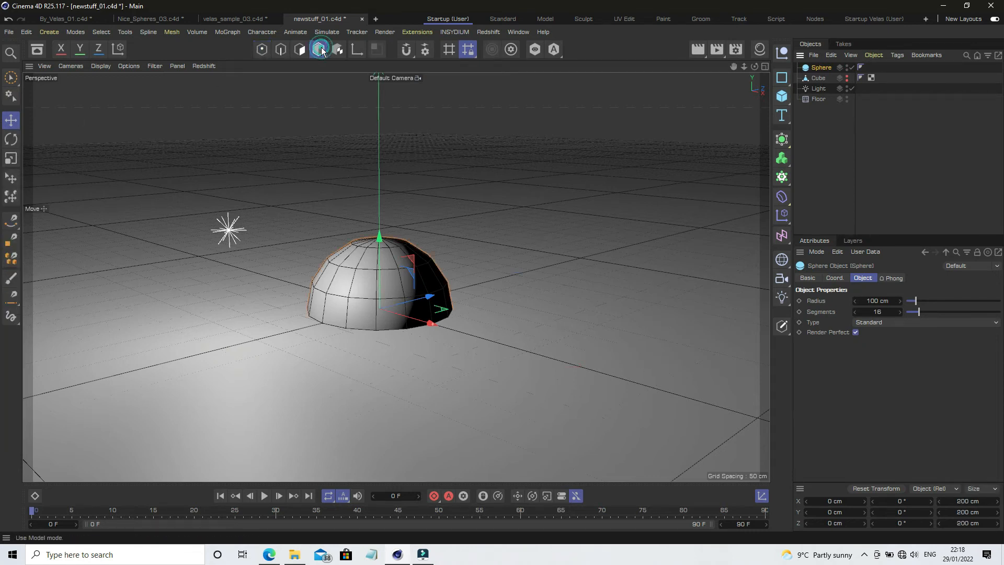
left_click(9, 125)
left_click_drag(379, 285, 385, 225)
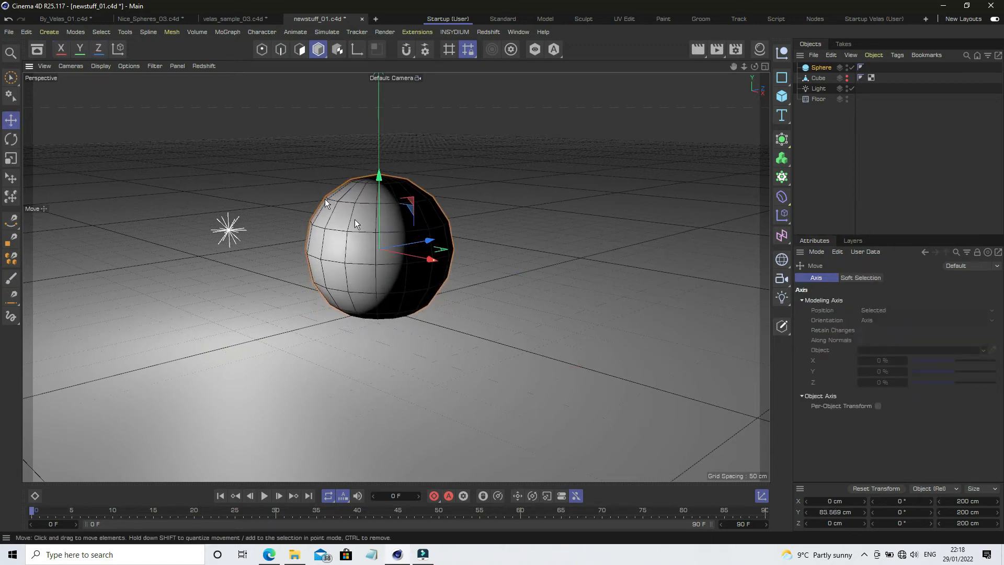
Step: Set the sphere's segments to 36
left_click(827, 121)
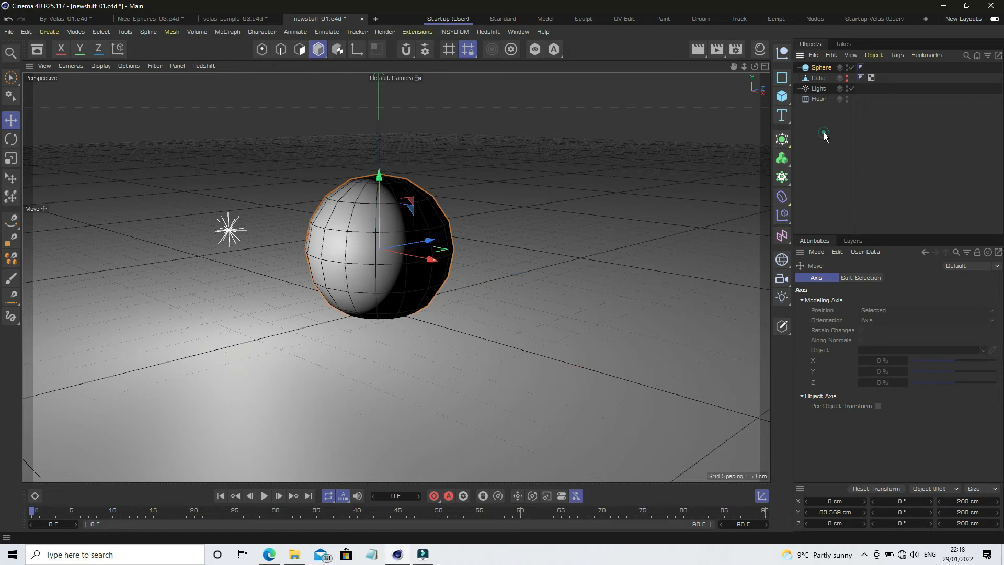
left_click(821, 68)
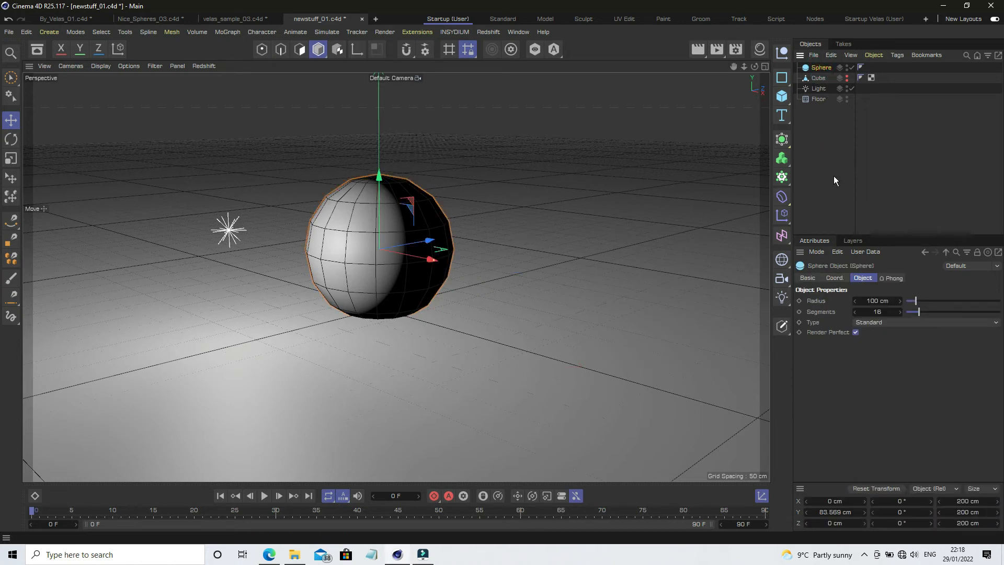
left_click(928, 312)
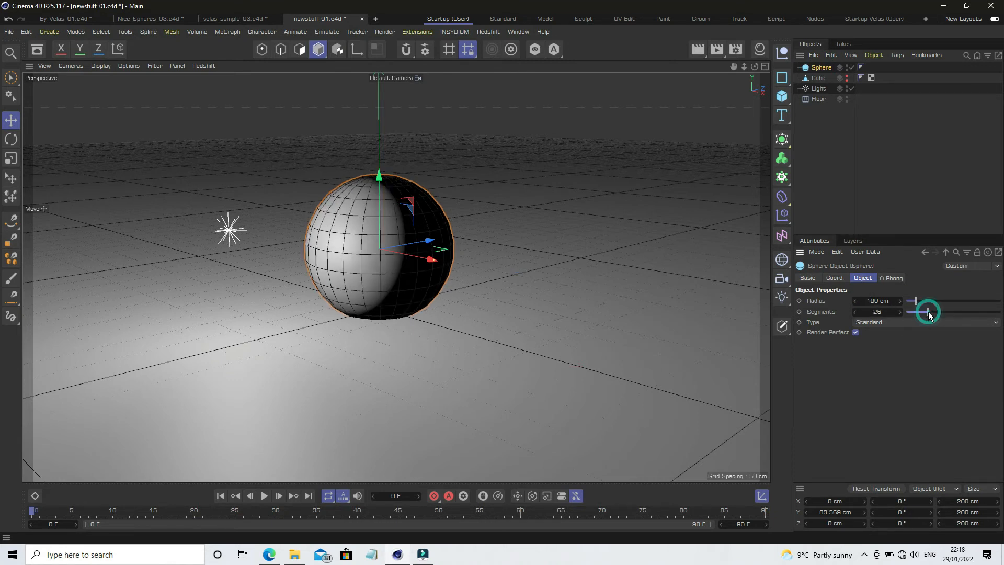
left_click(940, 311)
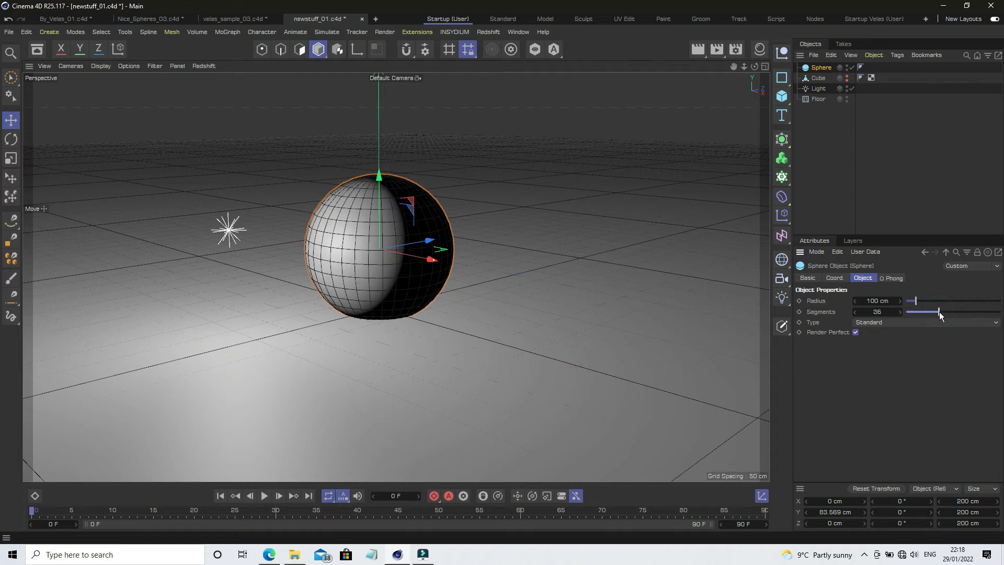
double_click(880, 312)
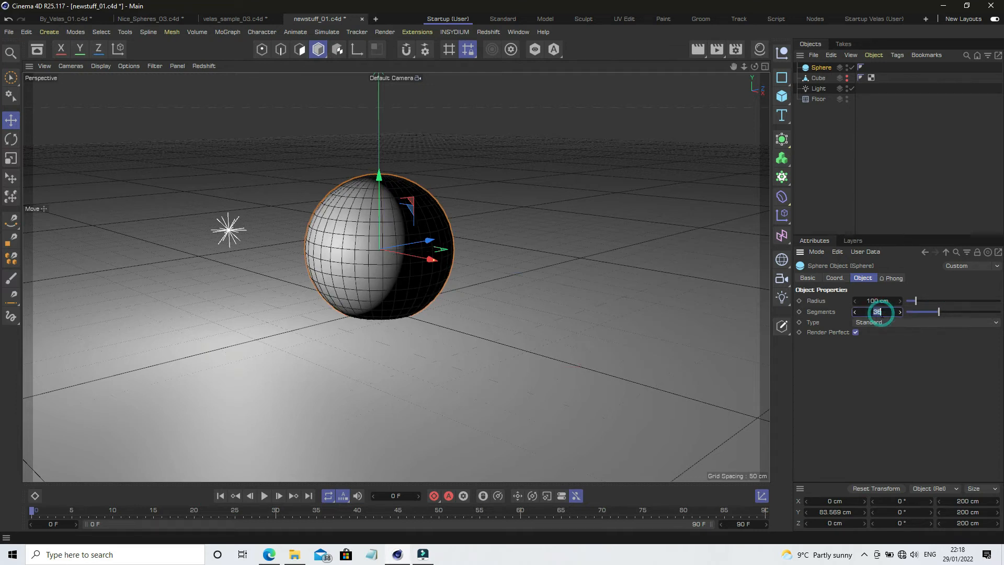
type("36")
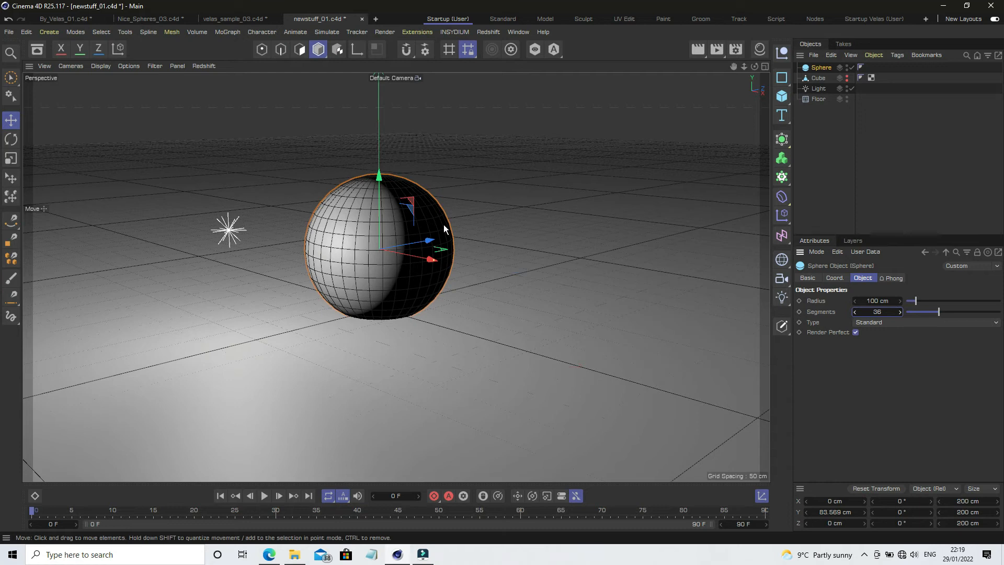
Step: Make the sphere editable and select two separate polygon patches, 30 polygons on the lit side and 18 on the shaded side, with Live Selection
left_click(779, 328)
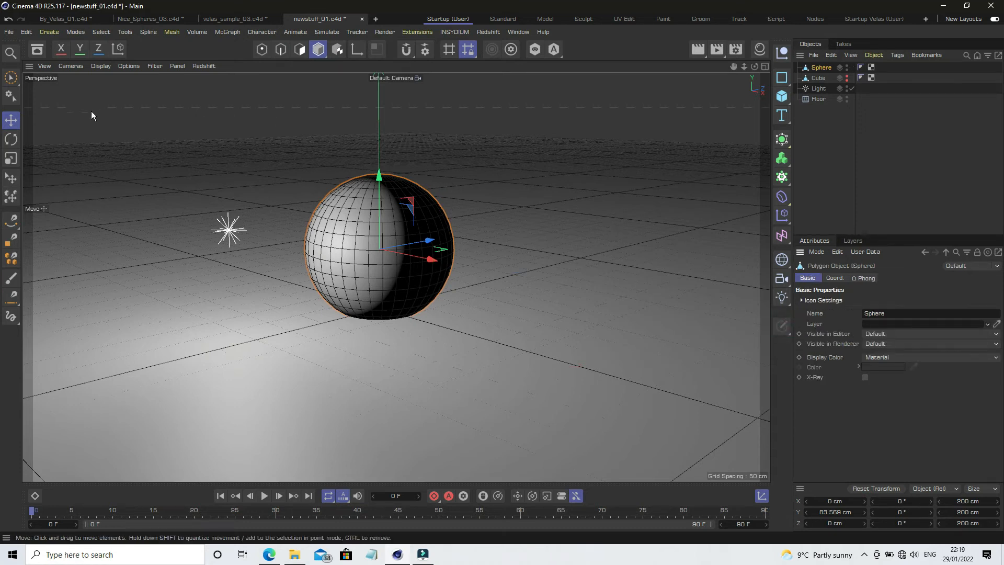
left_click(300, 51)
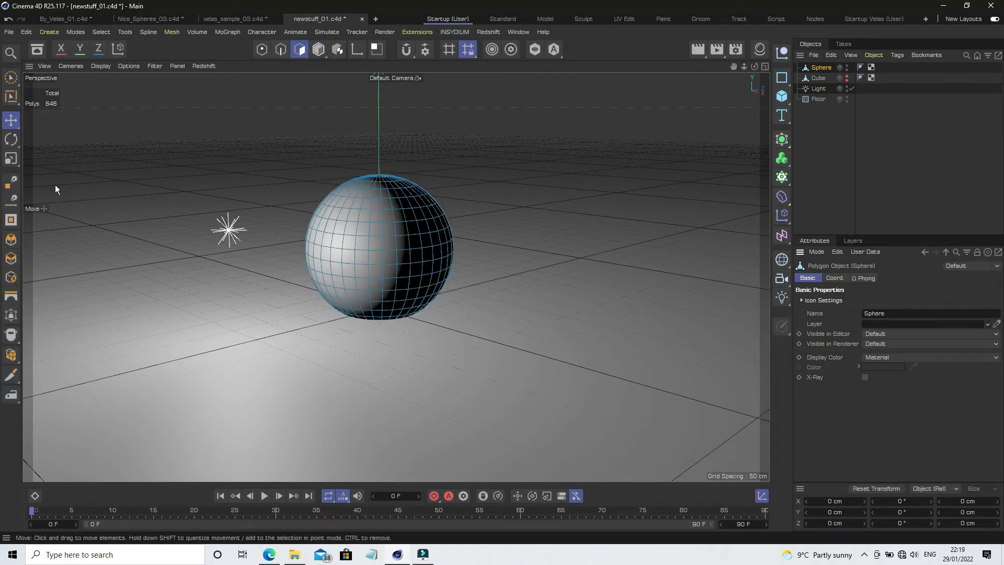
left_click(11, 80)
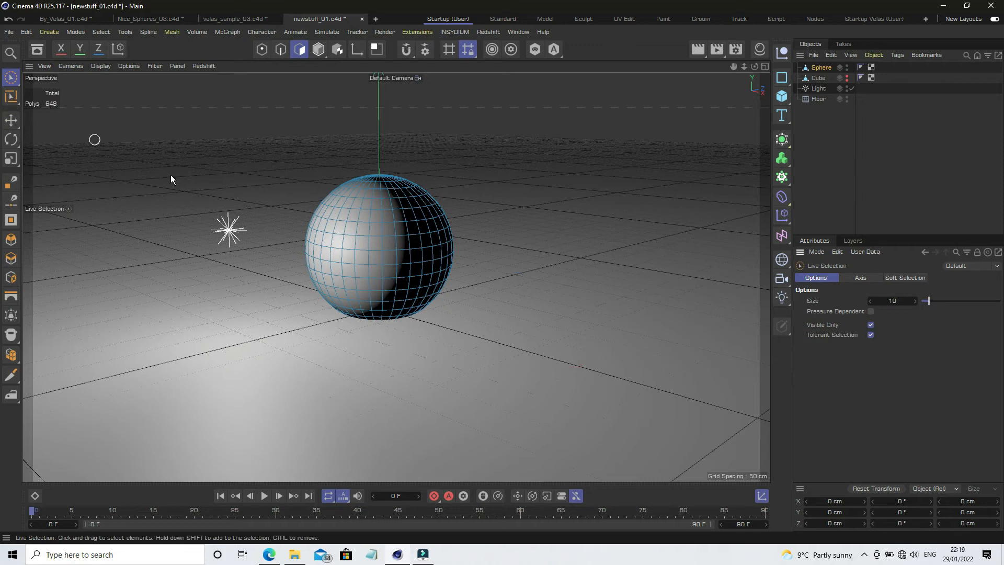
mouse_move(370, 265)
left_mouse_down()
mouse_move(346, 264)
mouse_move(338, 247)
left_mouse_up()
left_click_drag(372, 214, 382, 266)
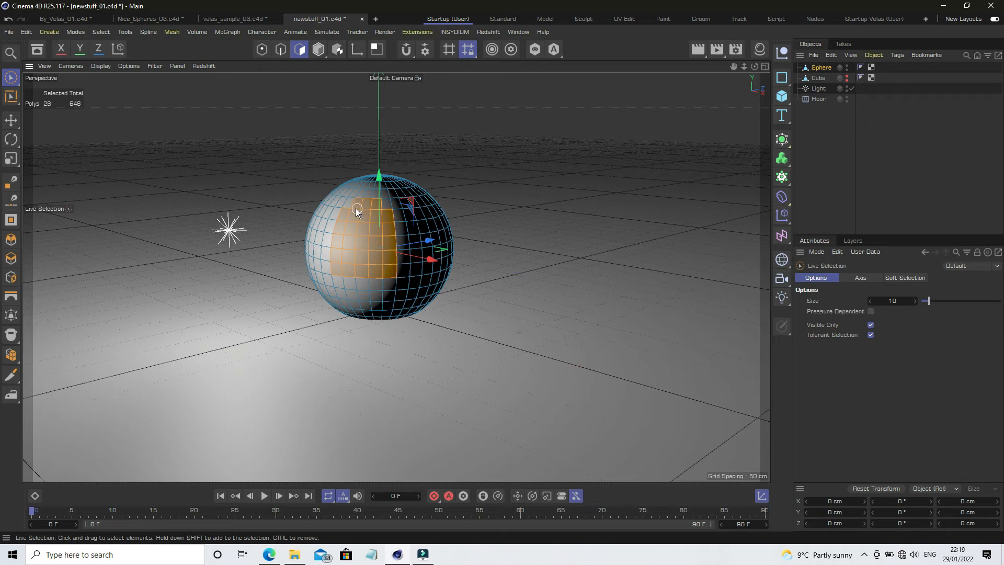
left_click_drag(380, 208, 382, 208)
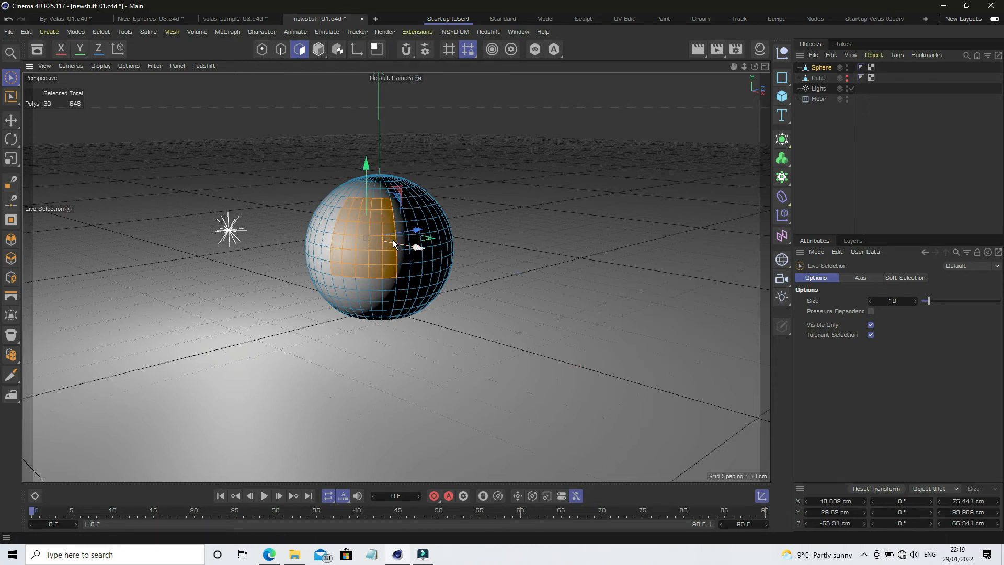
left_click(429, 260, "shift")
left_click_drag(429, 241, 422, 210, "shift")
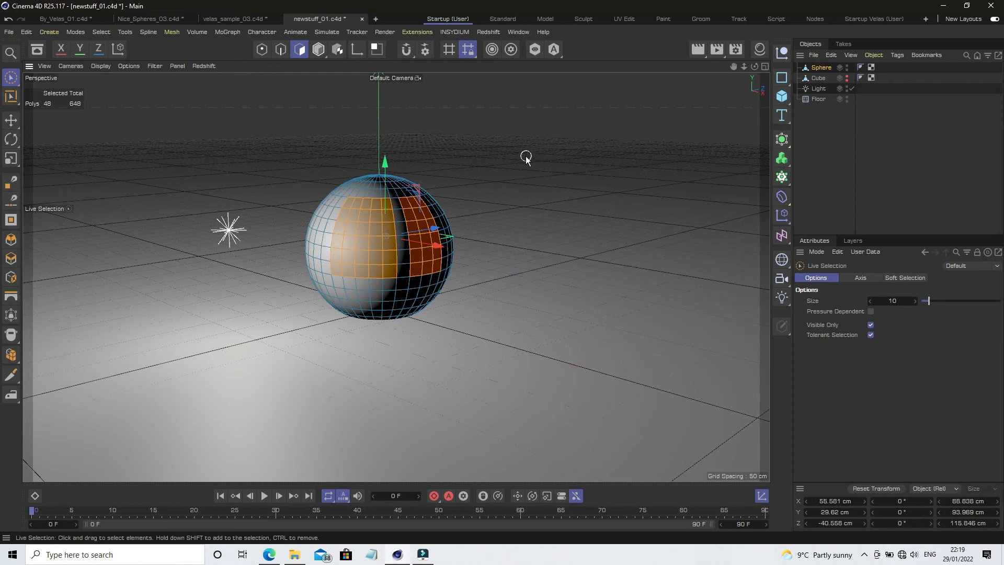
Step: Extrude the two selected polygon patches inward with an offset of about -21.4 cm
left_click(11, 258)
left_click_drag(528, 227, 531, 228)
left_click_drag(755, 67, 791, 126)
left_click(815, 140)
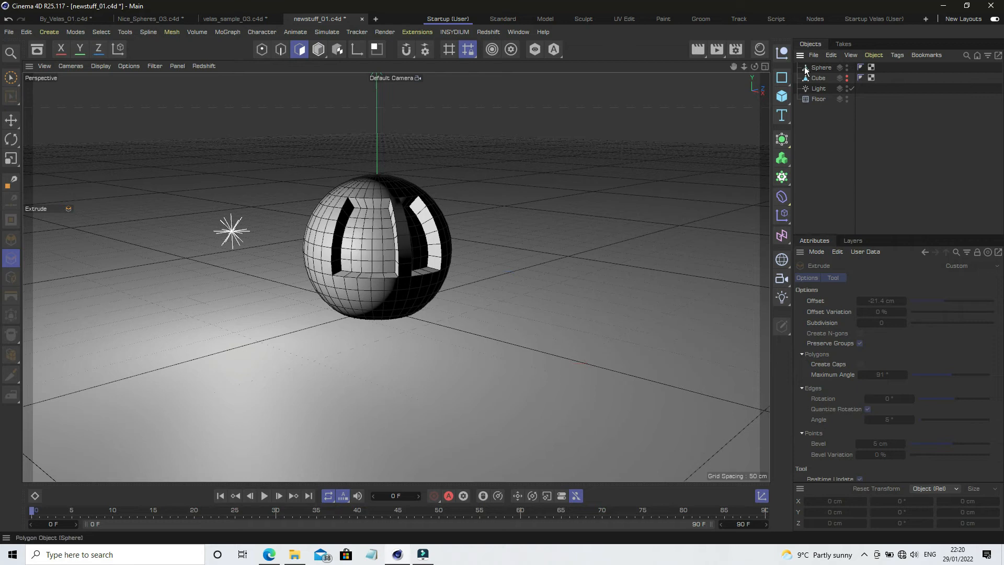
Step: Reselect the sphere and clear its polygon selection
left_click(820, 68)
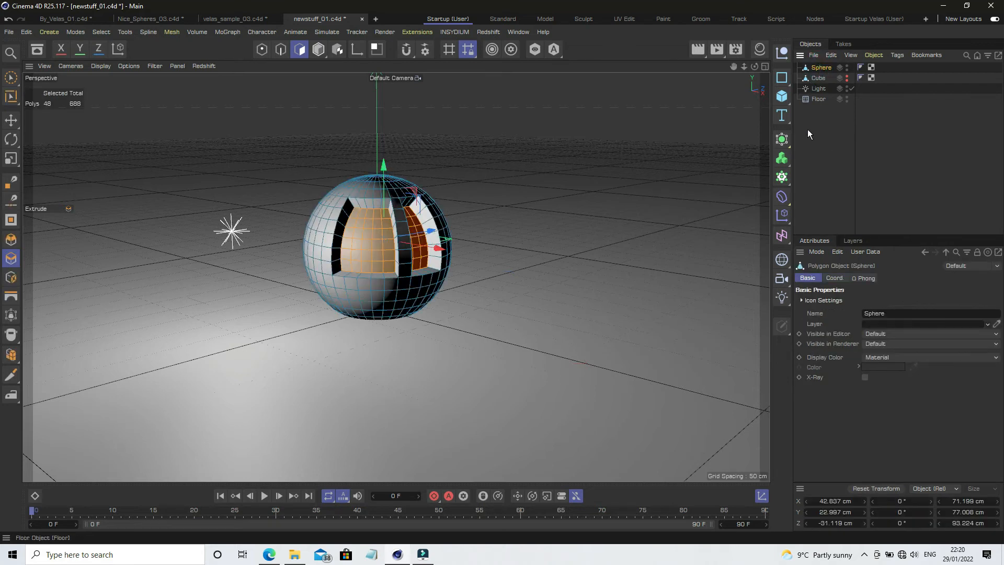
left_click(10, 78)
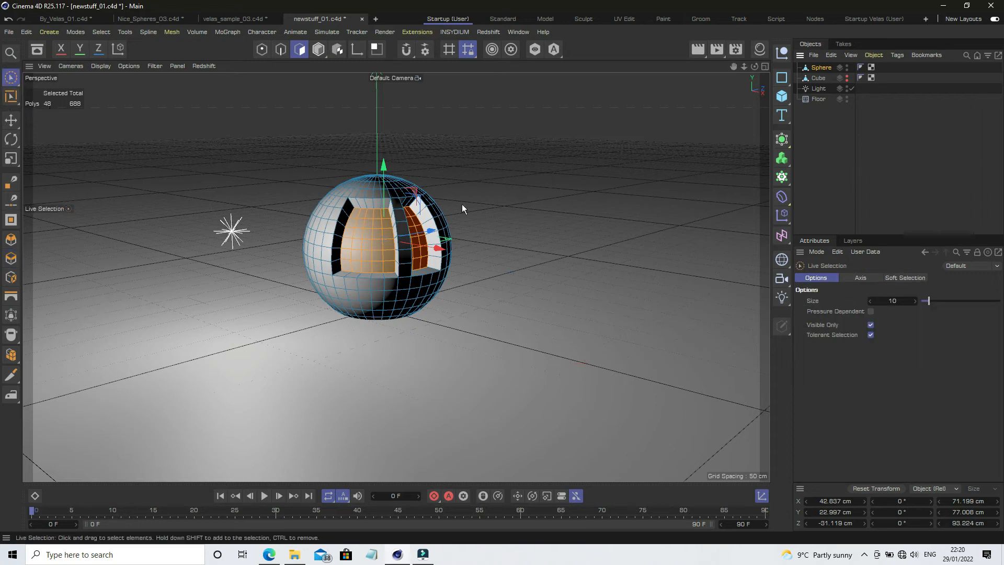
left_click(518, 203)
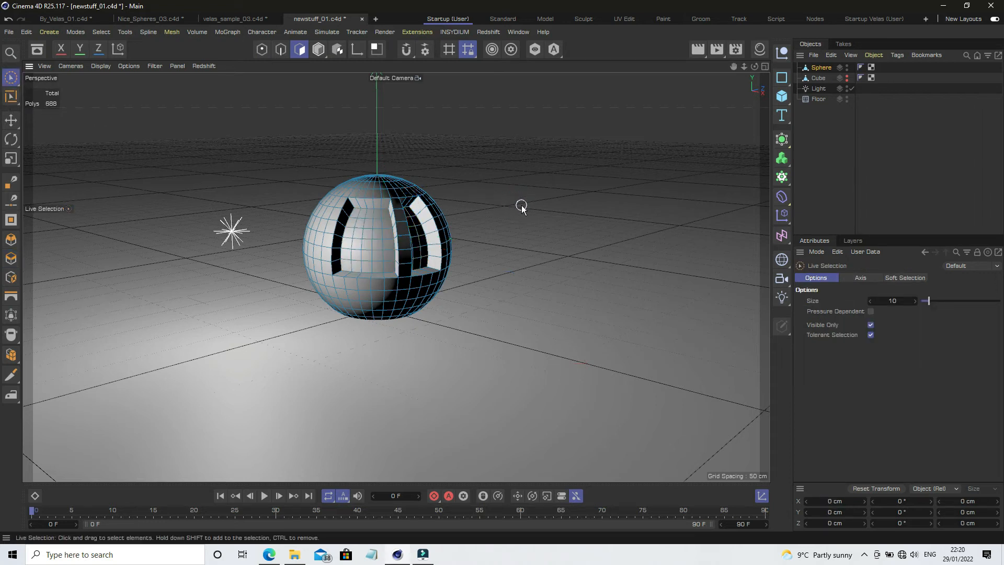
Step: With Loop Selection, select a horizontal loop above the recesses, three adjacent loops below them, and a vertical loop on the sphere's lit side
left_click(15, 103)
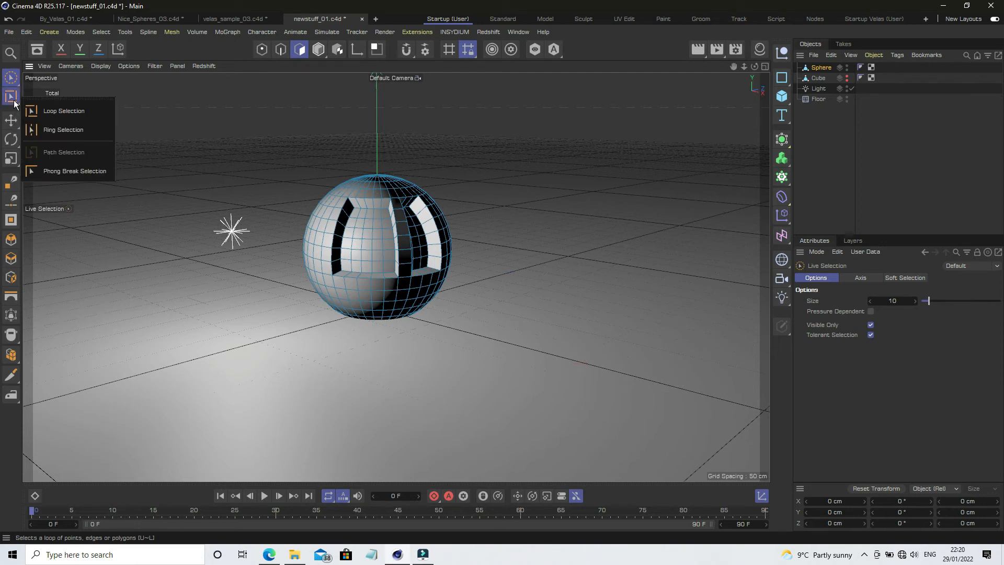
left_click(79, 113)
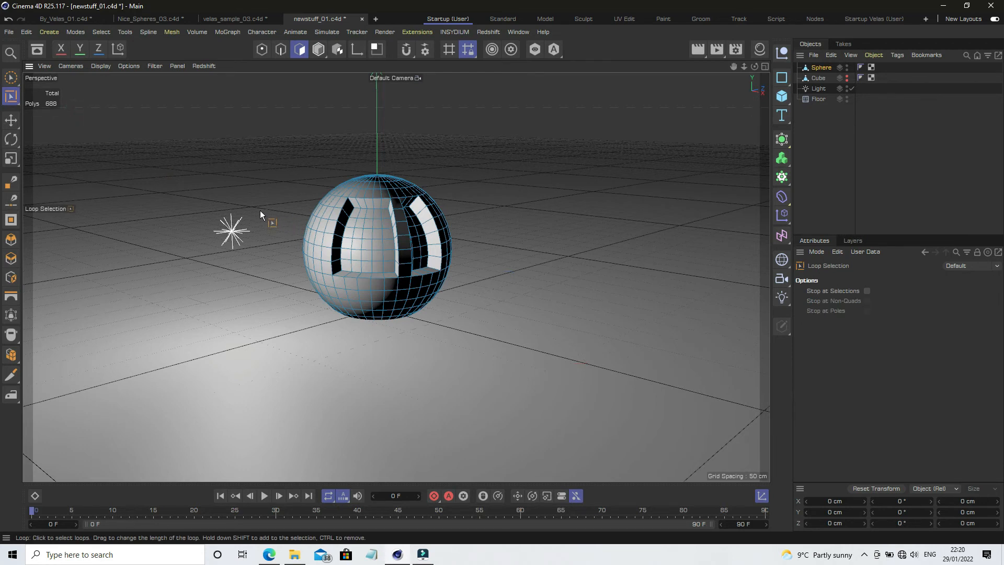
scroll(252, 205, "up", 3)
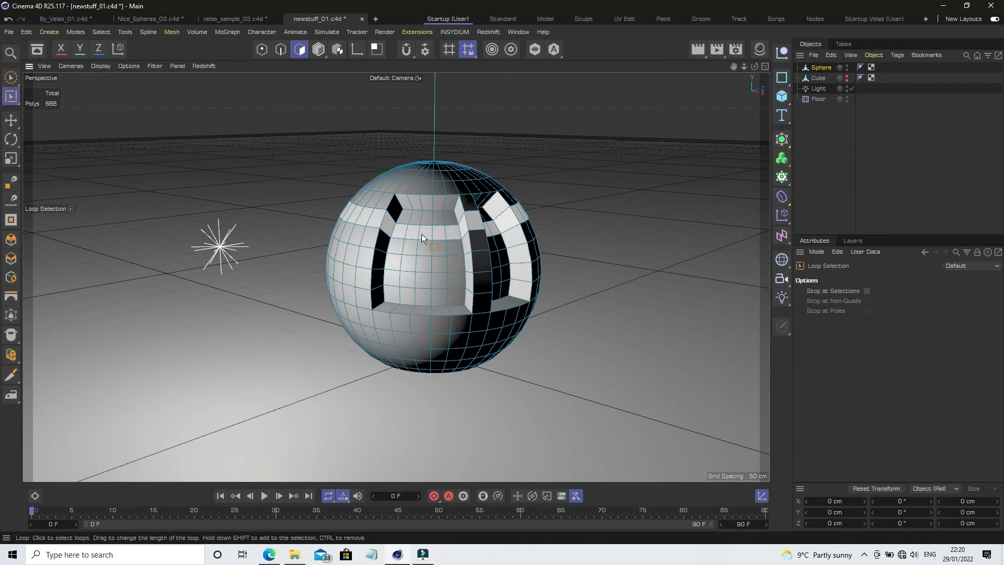
left_click(438, 187)
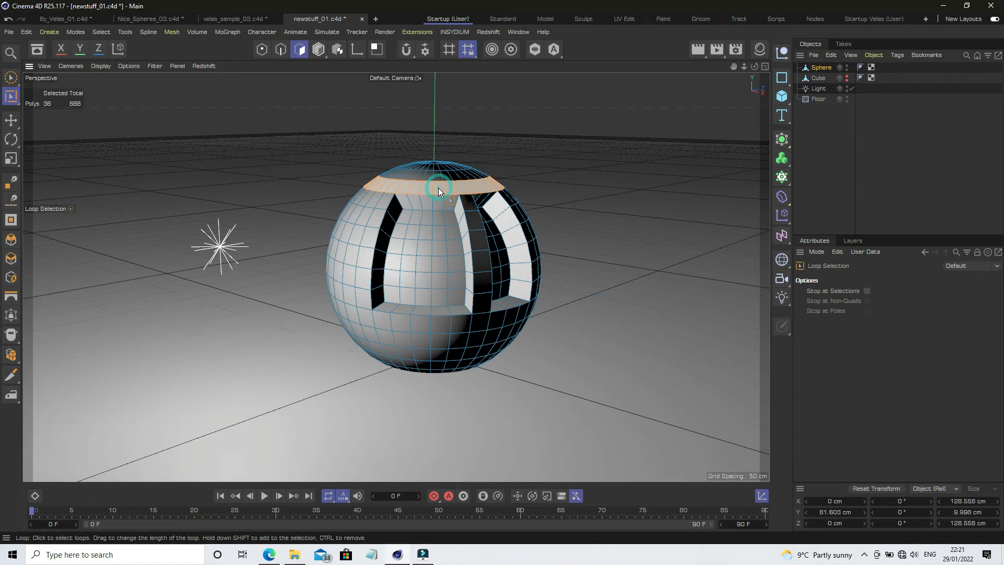
left_click(455, 330, "shift")
left_click(461, 344, "shift")
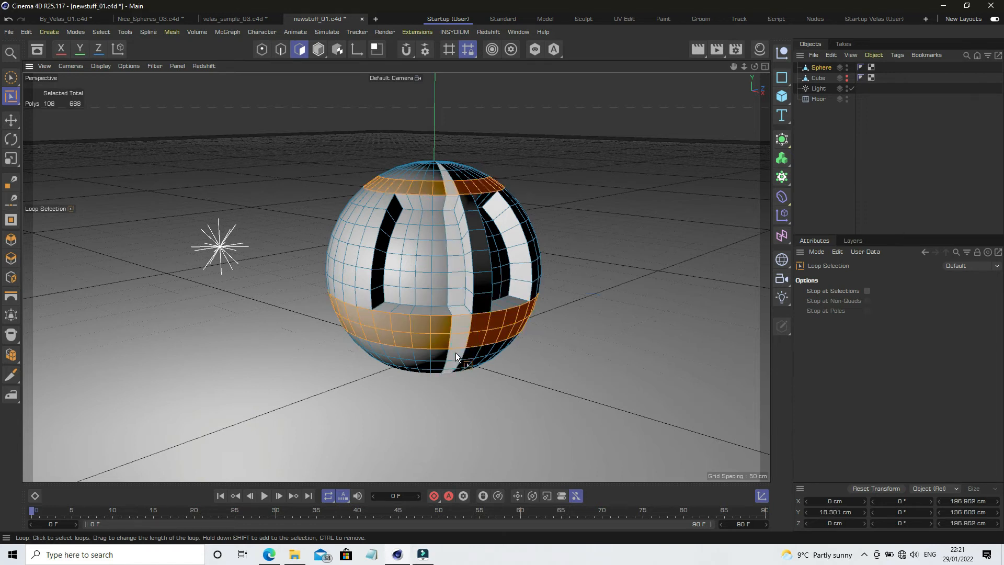
left_click(444, 355, "shift")
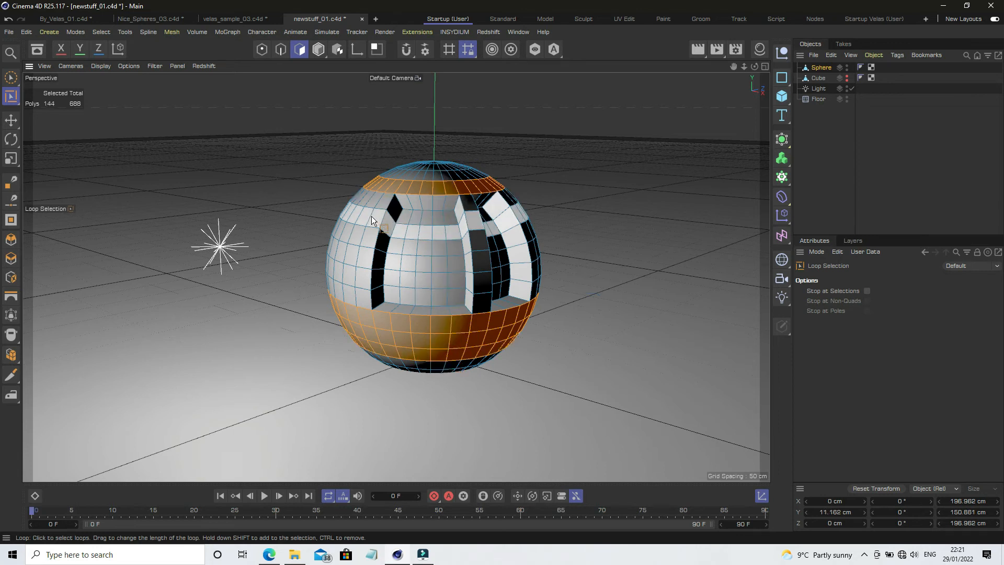
left_click(352, 248, "shift")
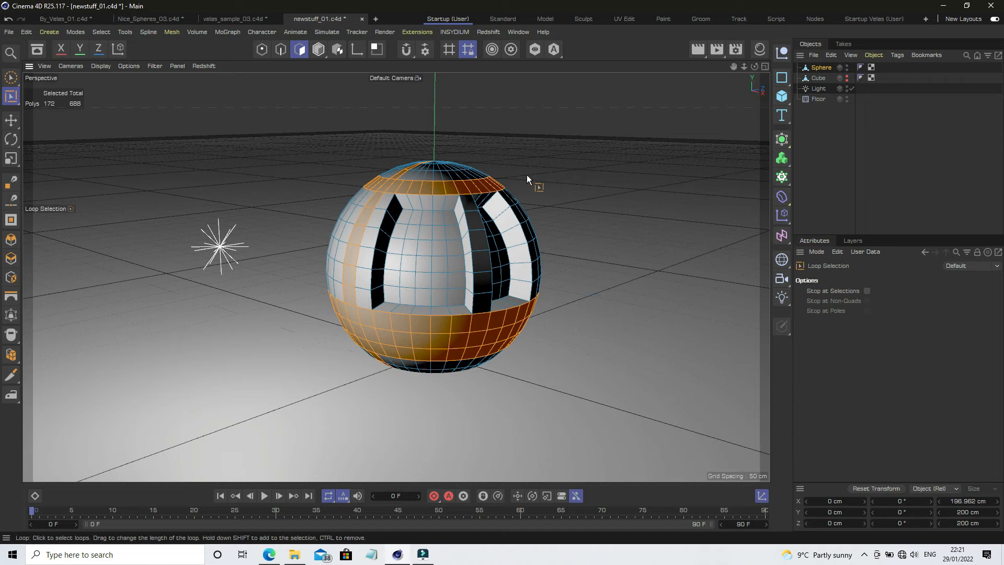
Step: Extrude the selected polygon loops inward with an offset of about -6.5 cm and deselect the sphere
left_click(12, 263)
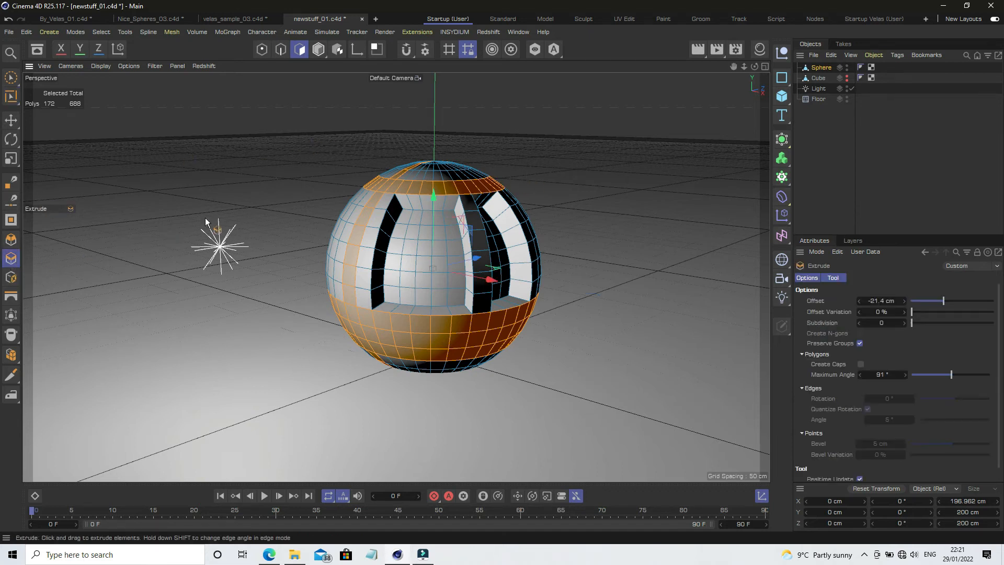
left_click_drag(269, 156, 309, 157)
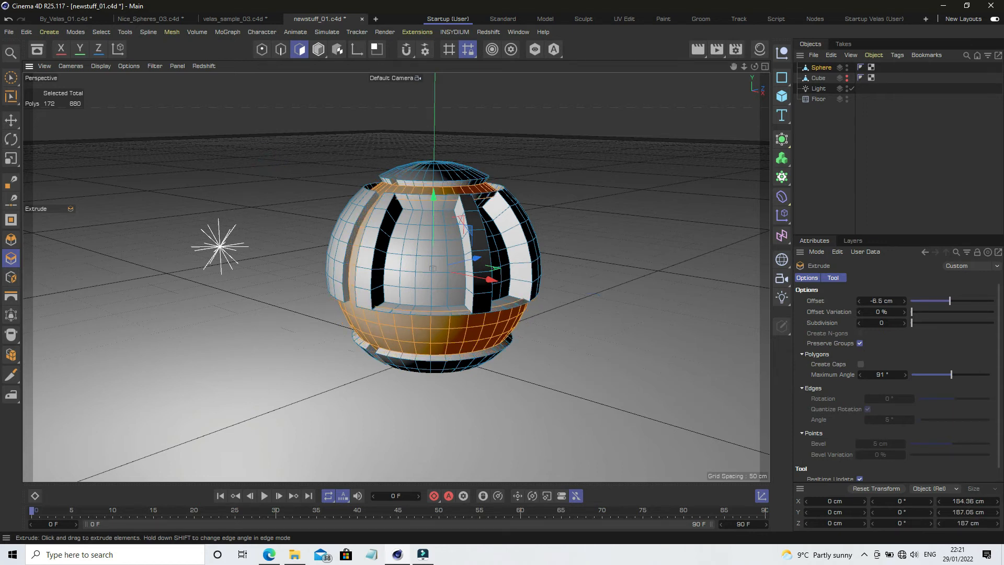
left_click(824, 141)
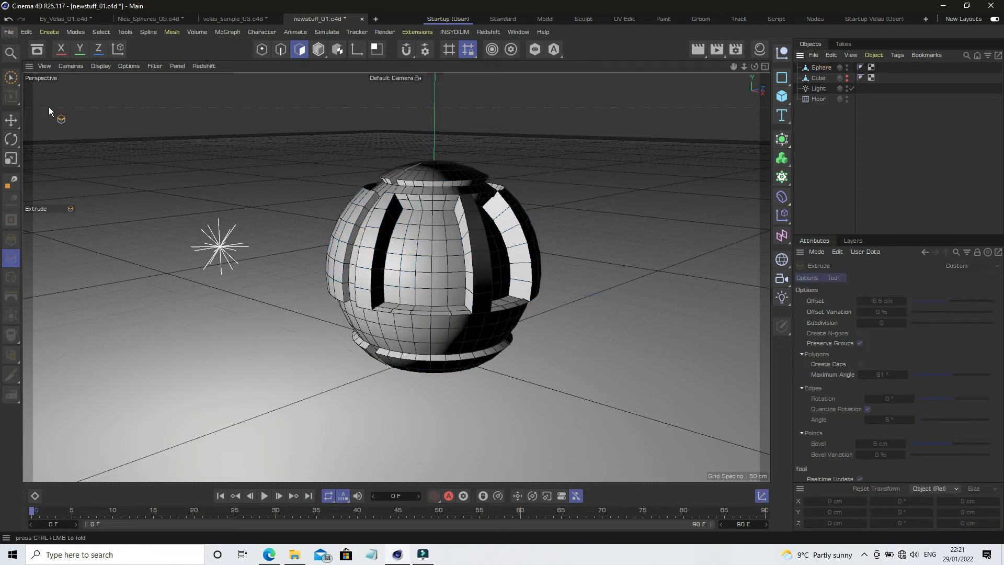
Step: Save the project as a new incremental version
left_click(7, 33)
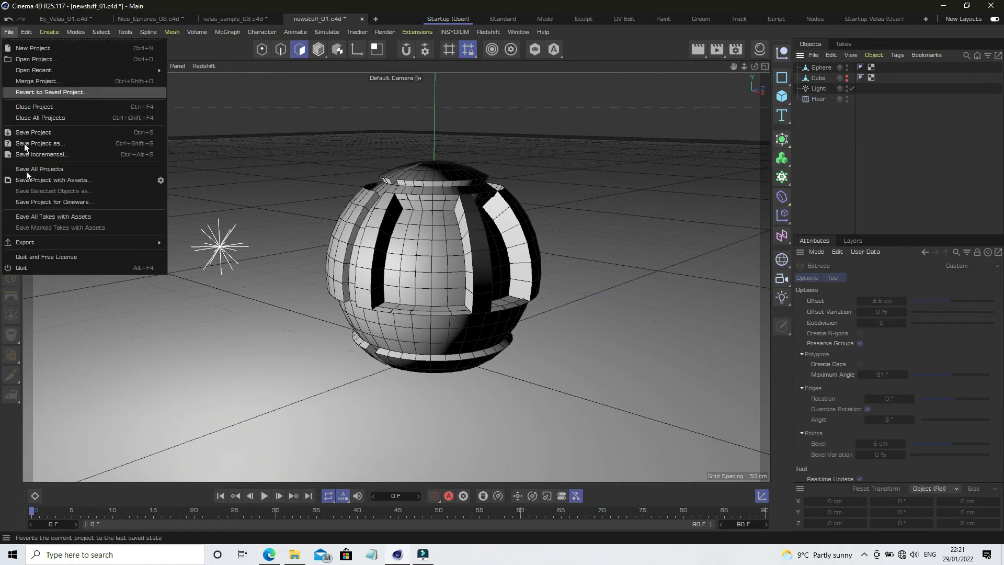
left_click(65, 155)
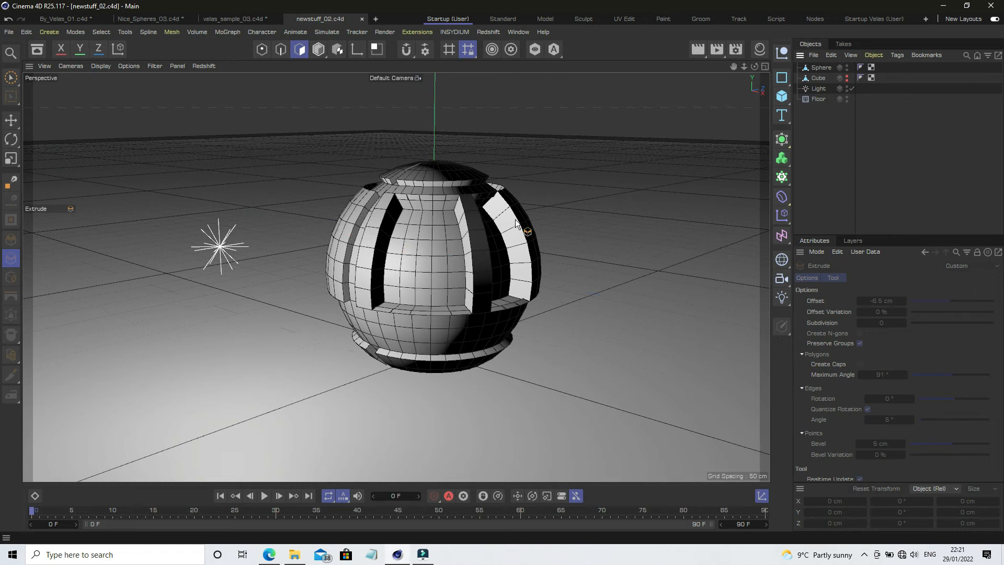
Step: Return to the Move tool in Model mode
left_click(9, 122)
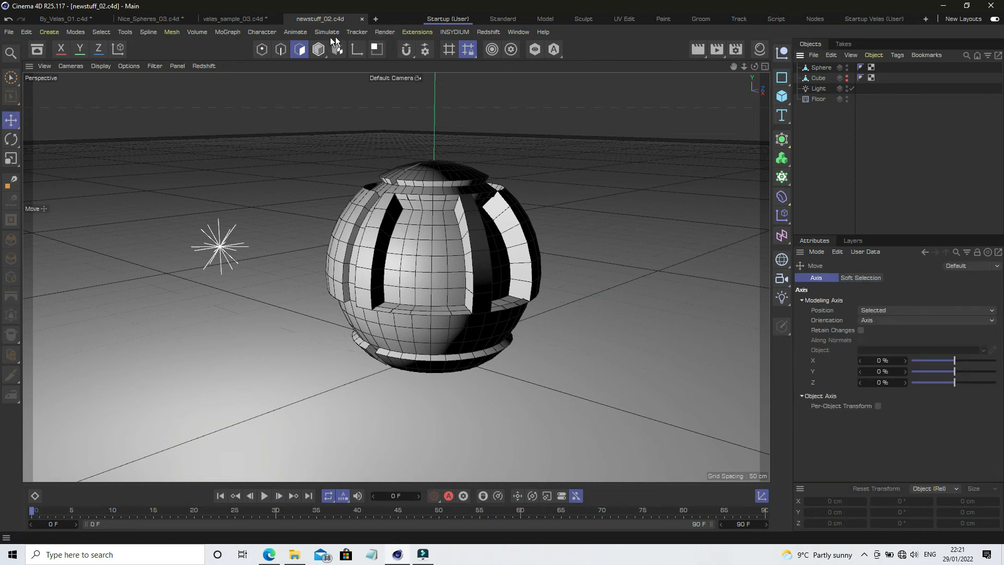
left_click(320, 50)
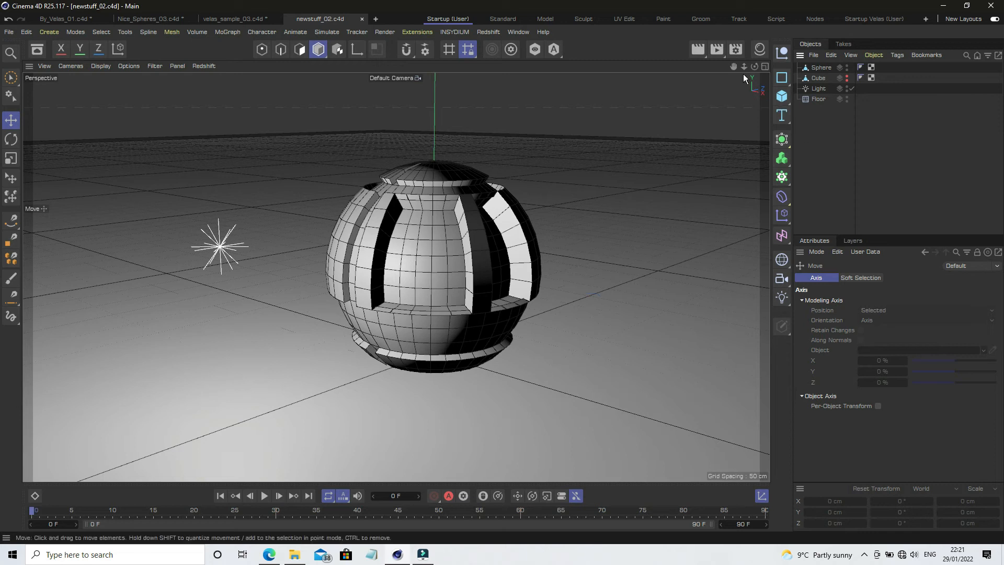
left_click_drag(734, 69, 754, 84)
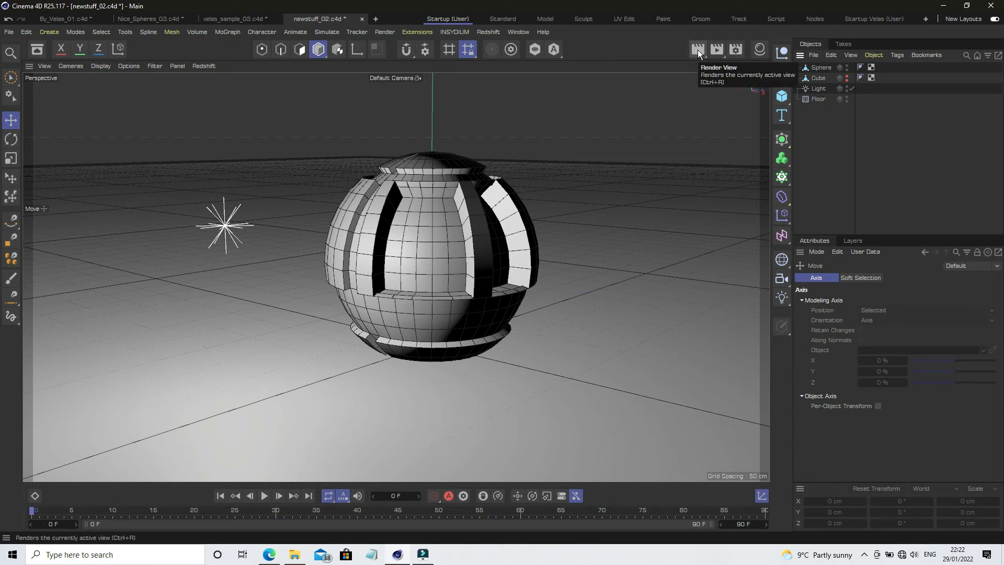
Step: Render the active view as a preview and set the light's shadow type to Shadow Maps (Soft)
left_click(698, 50)
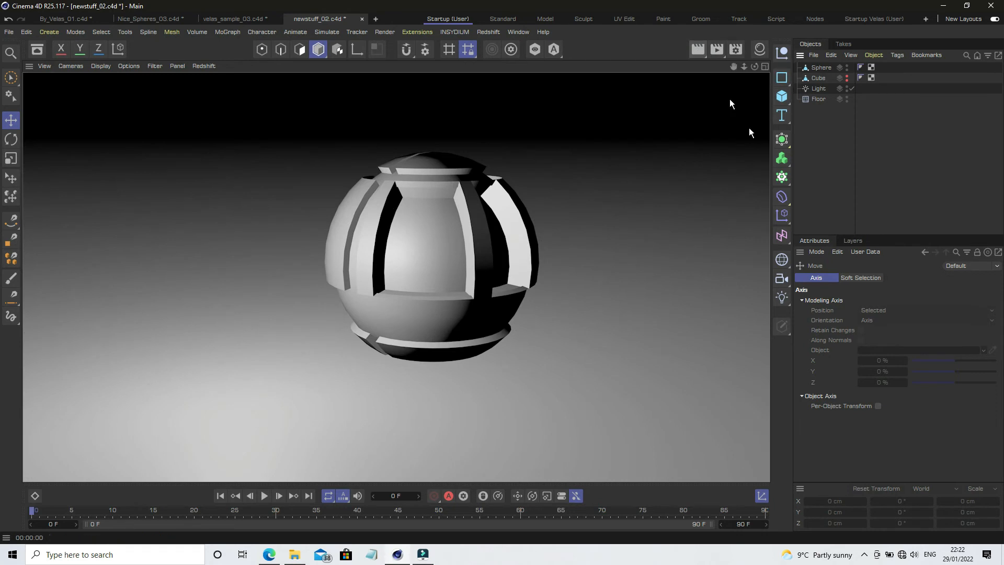
left_click(821, 150)
left_click(819, 89)
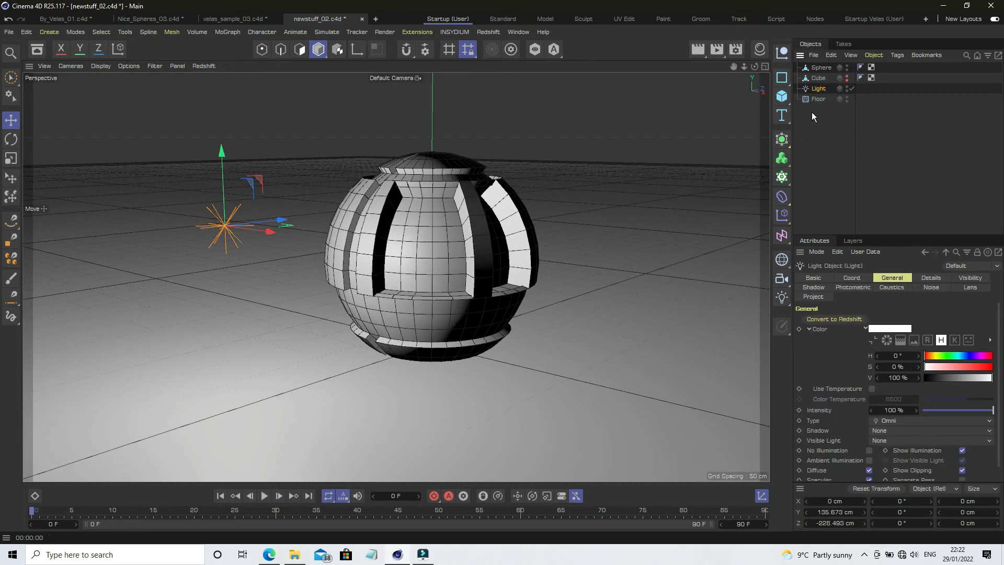
left_click(890, 431)
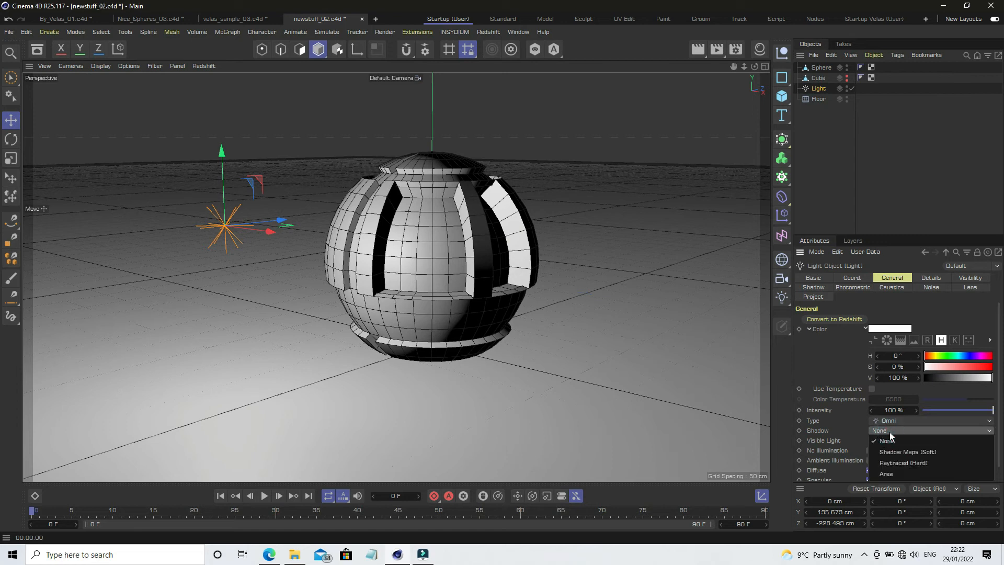
left_click(897, 453)
left_click(827, 218)
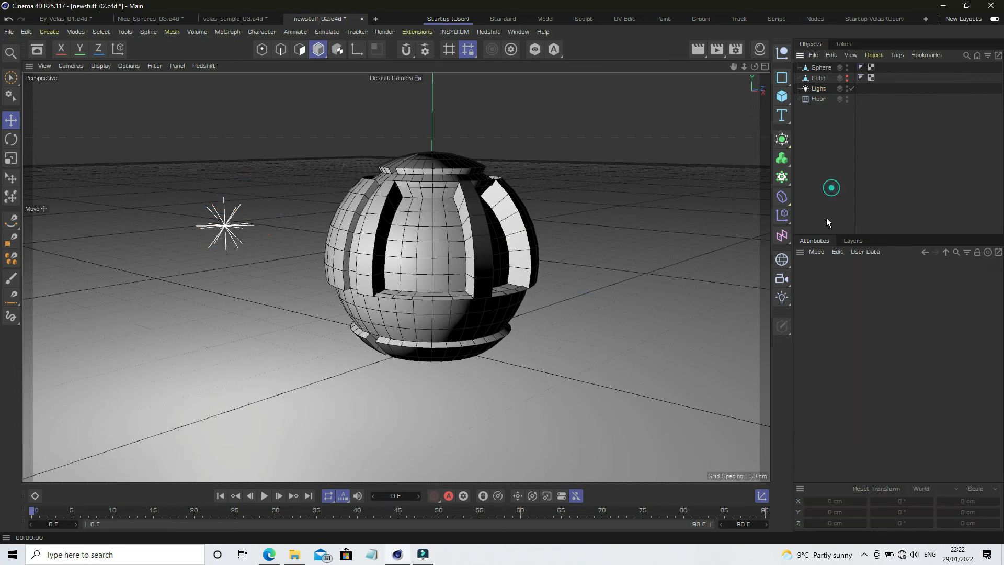
Step: Save the project under its current file name and render the active view to check the soft shadow
left_click(9, 32)
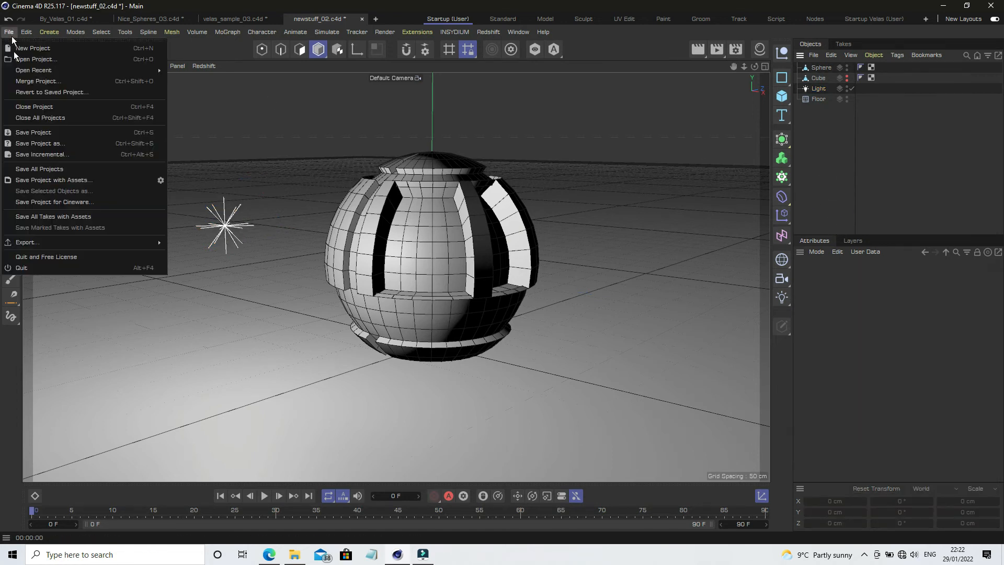
left_click(29, 132)
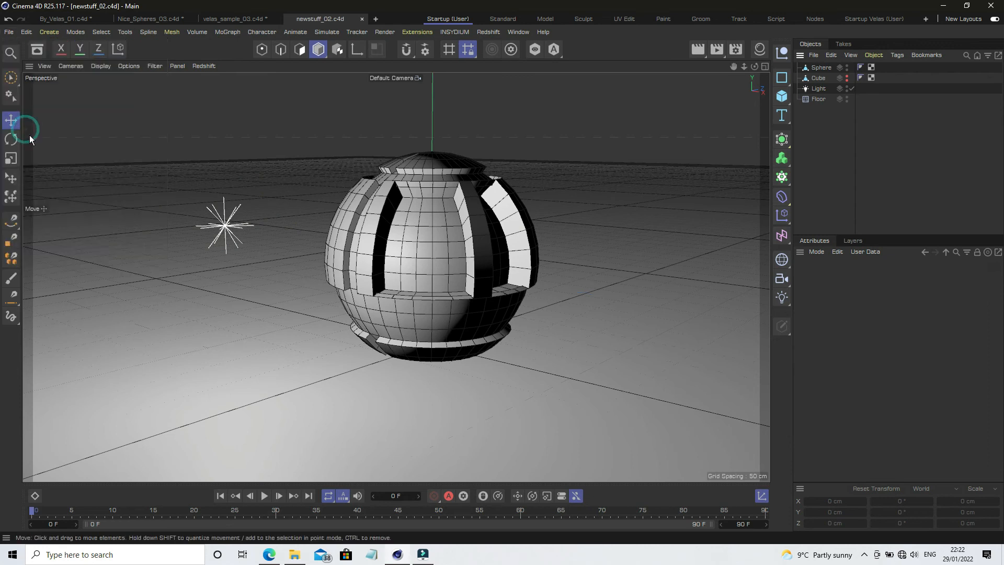
left_click(698, 49)
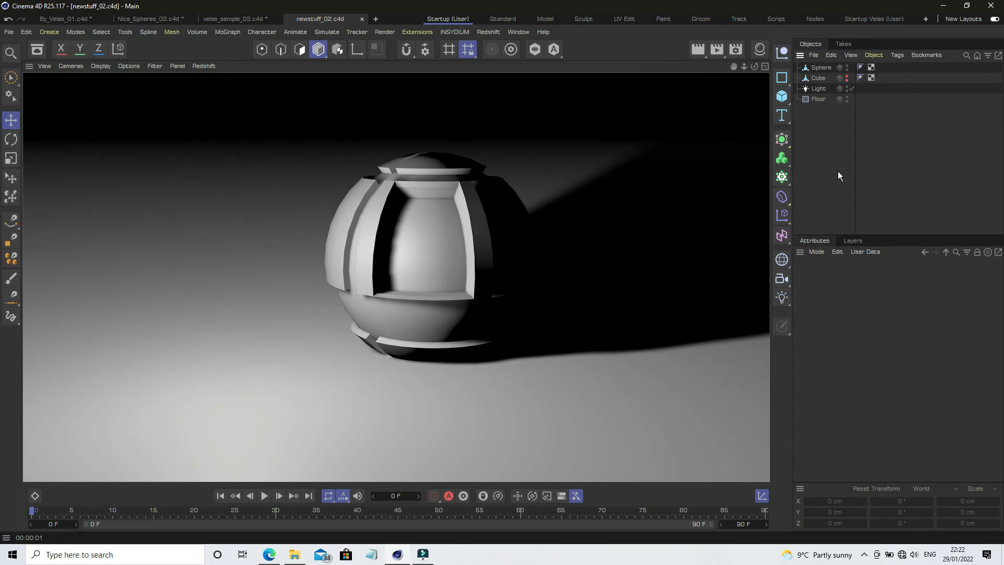
Step: Duplicate the light and move the copy to the sphere's other side, at about X 176 cm and Z 39 cm
left_click_drag(732, 67, 686, 69)
left_click(818, 89)
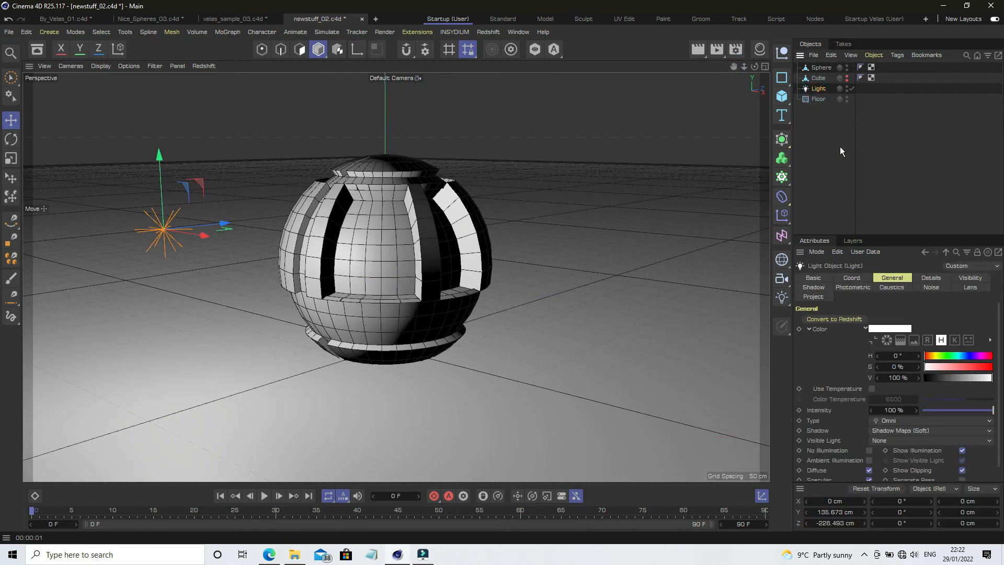
key("ctrl+c")
key("ctrl+v")
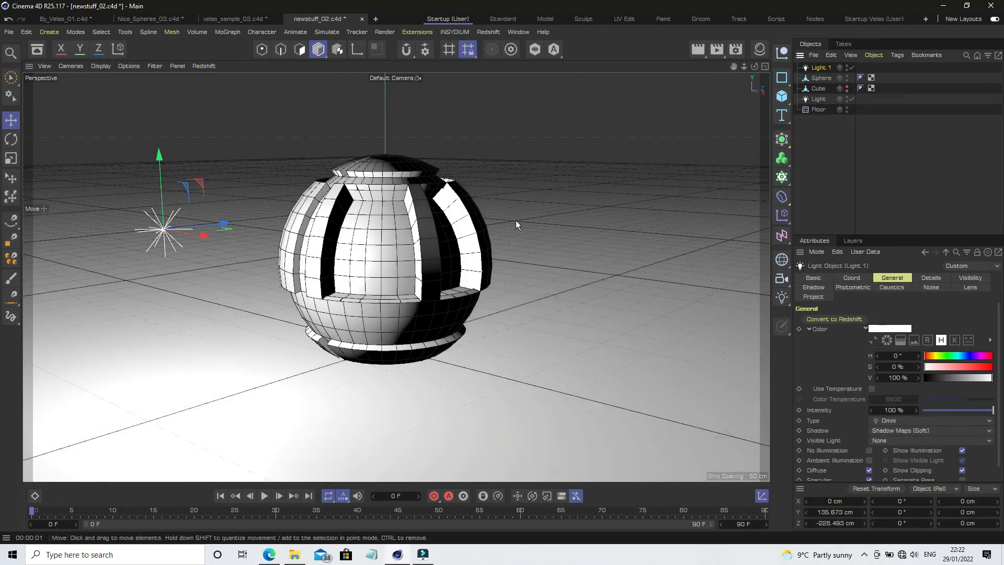
left_click_drag(215, 223, 626, 235)
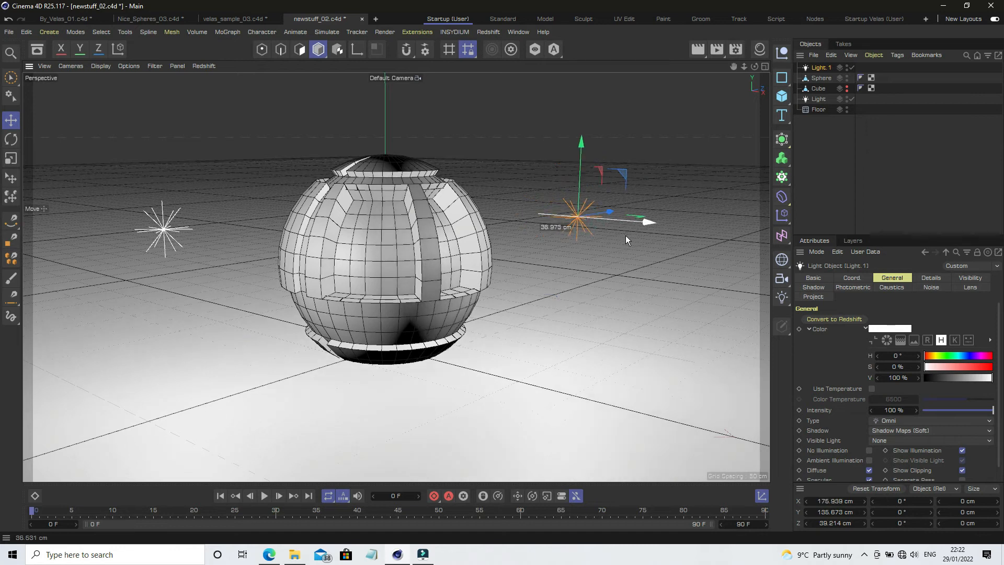
left_click(813, 167)
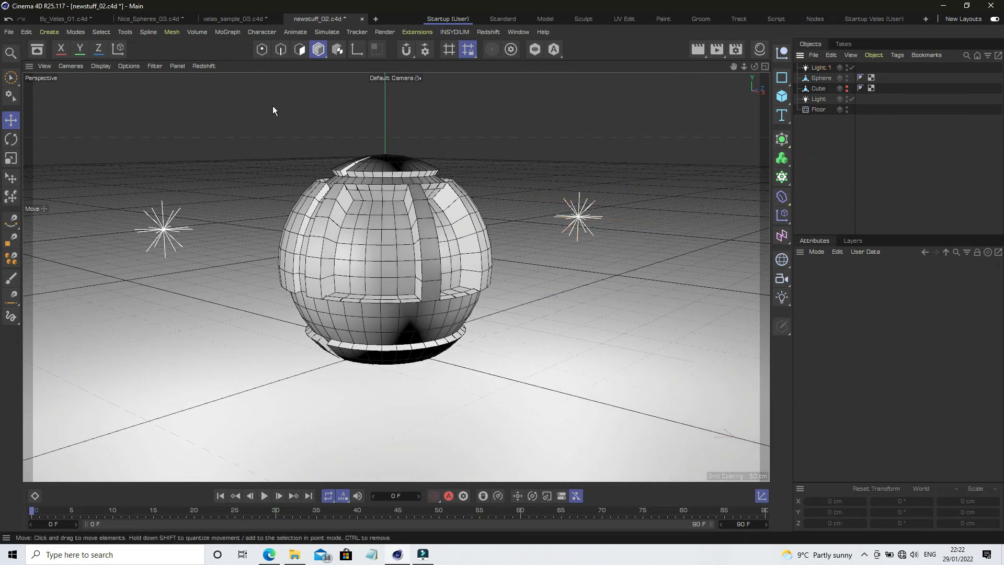
Step: Save the project as a new incremental version and render the active view with both lights
left_click(9, 33)
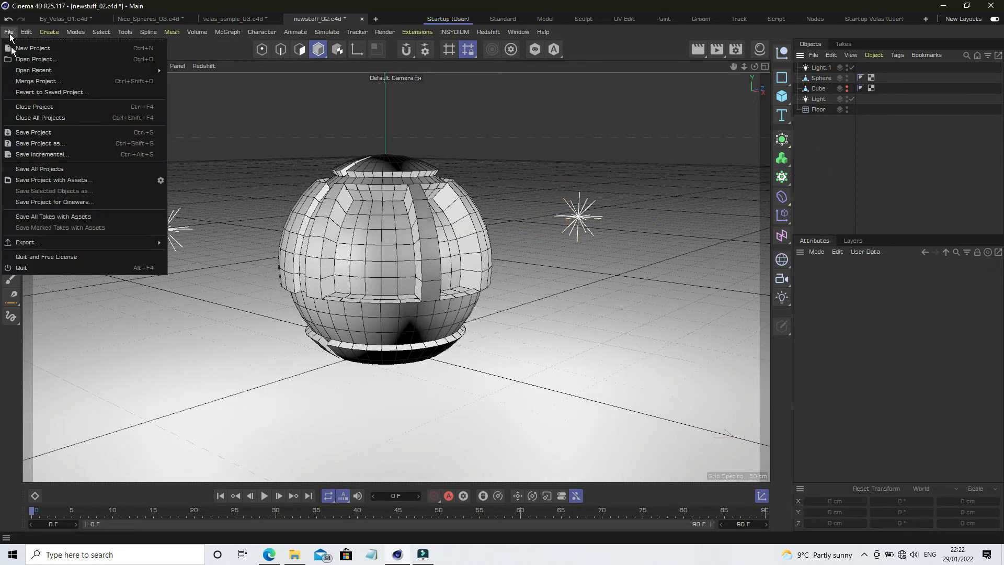
left_click(40, 155)
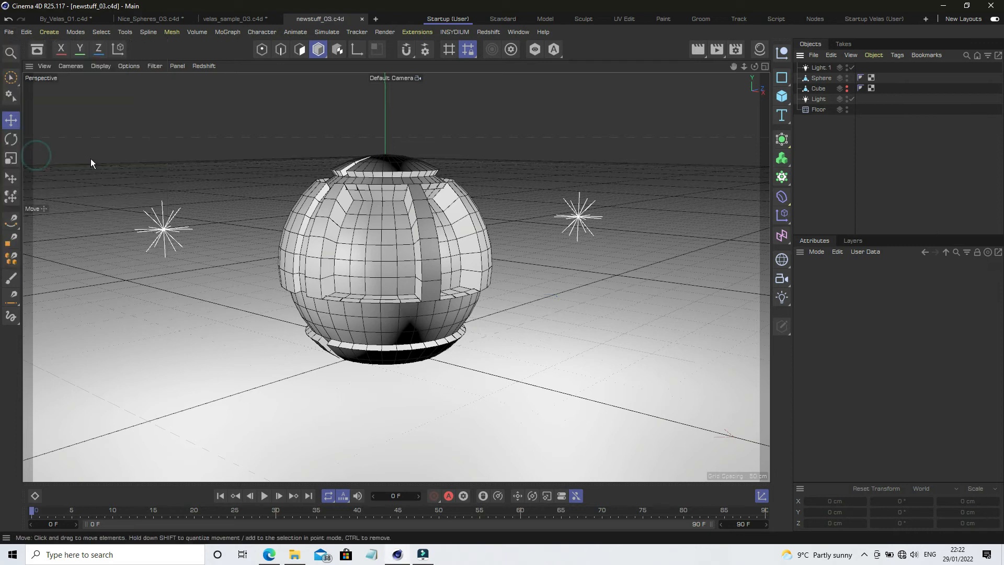
left_click(696, 50)
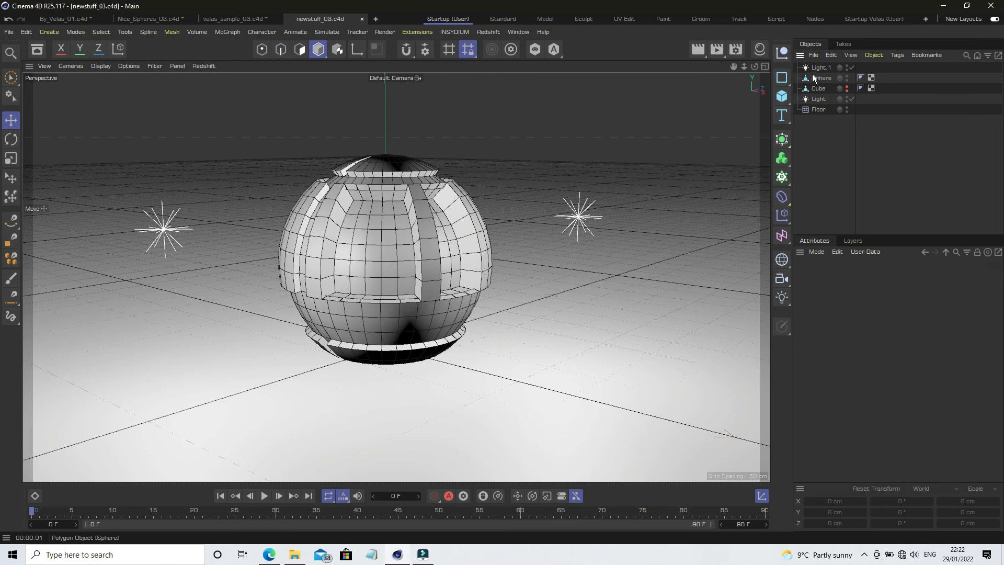
Step: Color the duplicated light orange with hue 33°, saturation 100 % and value about 77.7 %, and deselect it
left_click(813, 68)
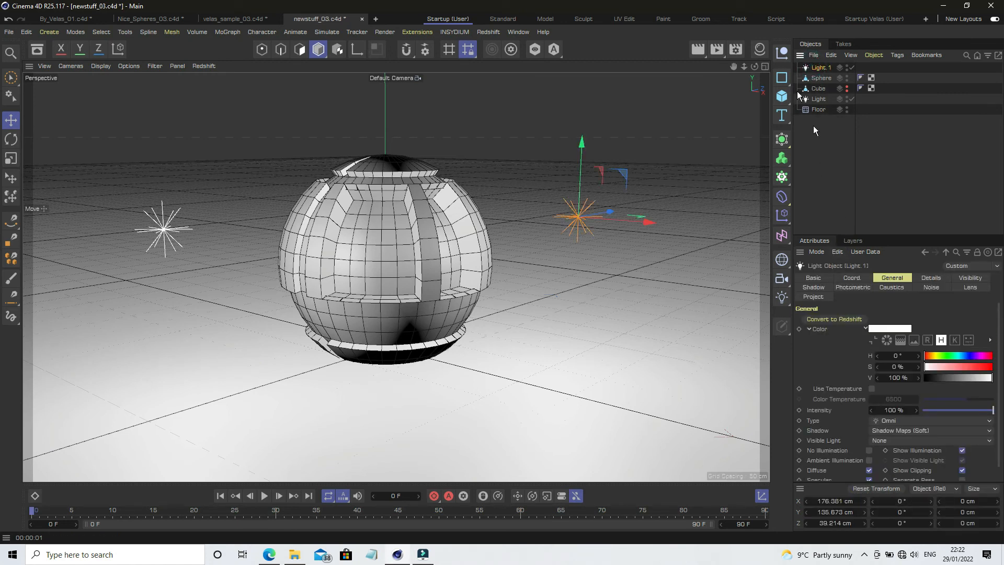
left_click(894, 330)
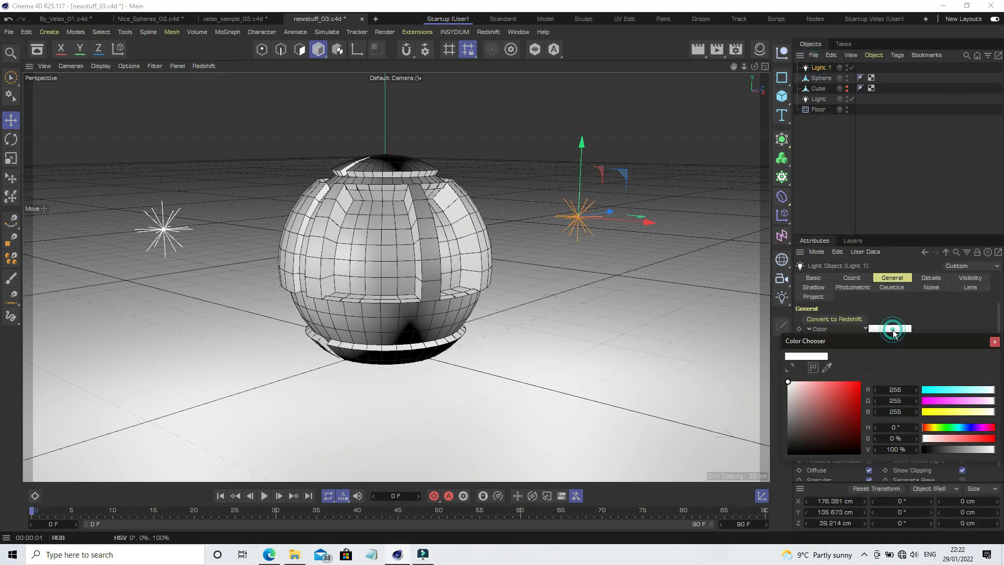
left_click(933, 427)
left_click(860, 398)
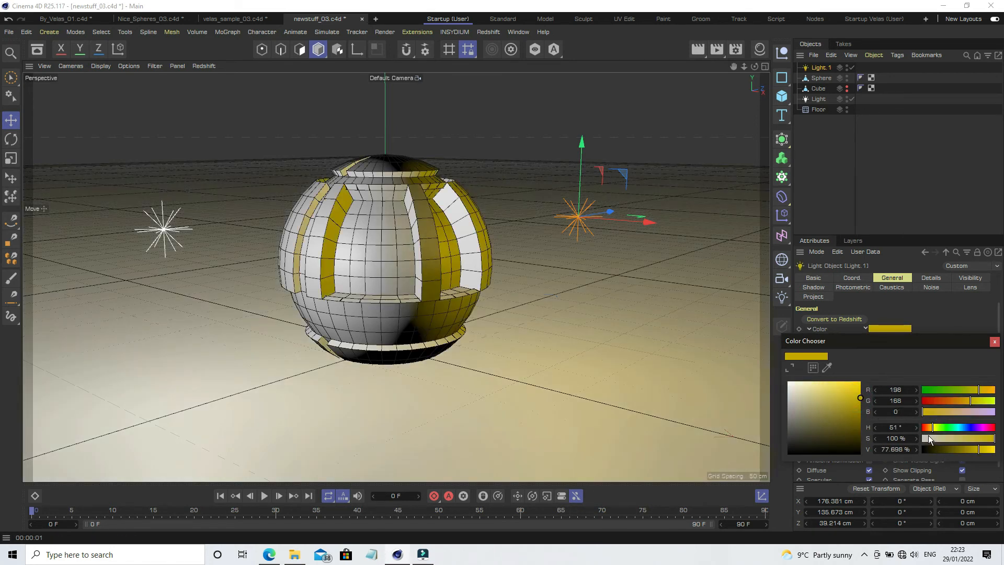
left_click_drag(930, 432, 928, 431)
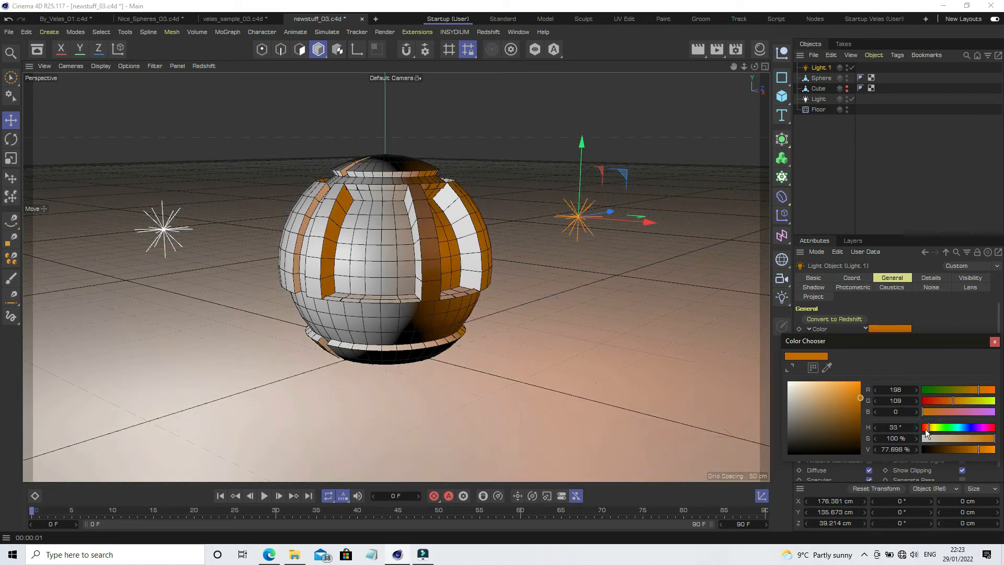
left_click(993, 341)
left_click(829, 170)
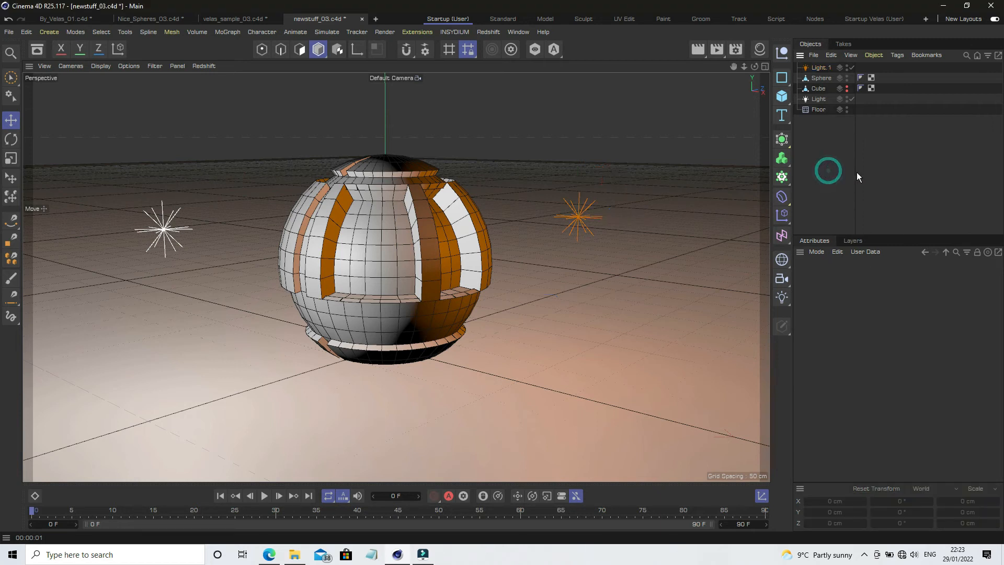
Step: Save the project and render the active view to check the orange lighting
left_click(9, 32)
left_click(23, 126)
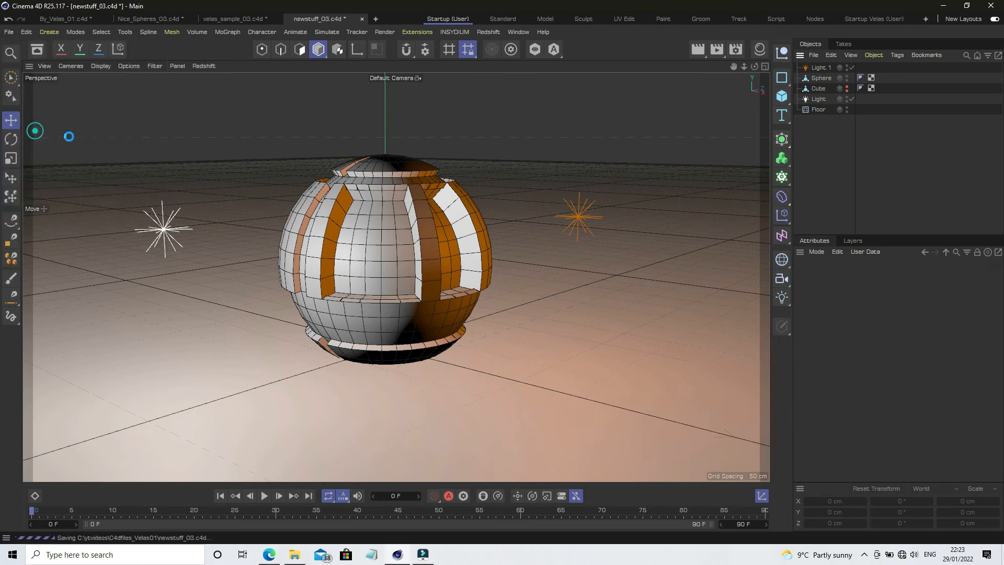
left_click(700, 50)
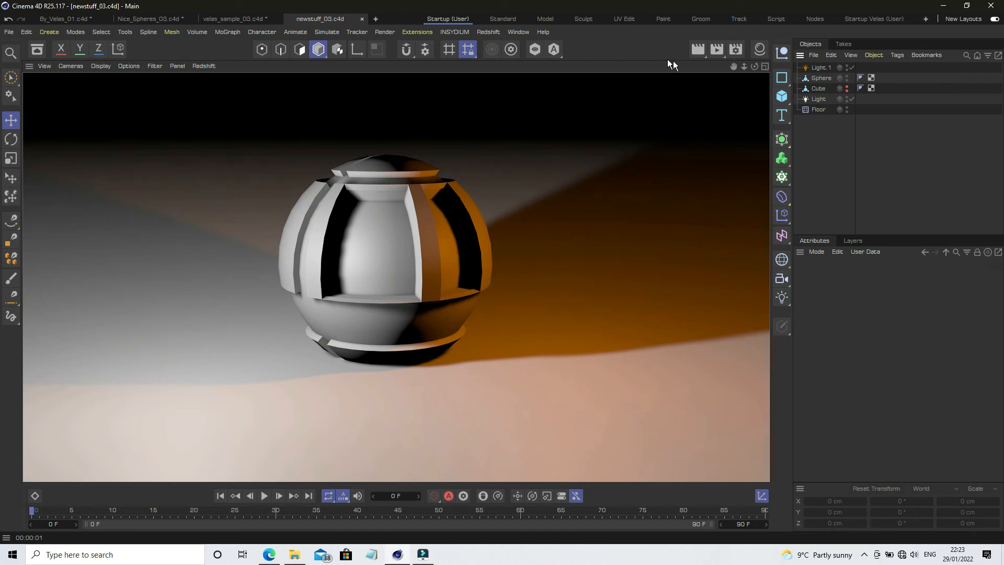
Step: Render the scene from a different angle around the sphere to examine the lights and shadows
left_click(755, 66)
mouse_move(755, 67)
left_mouse_down()
mouse_move(787, 81)
mouse_move(785, 99)
mouse_move(763, 84)
left_mouse_up()
left_click(698, 50)
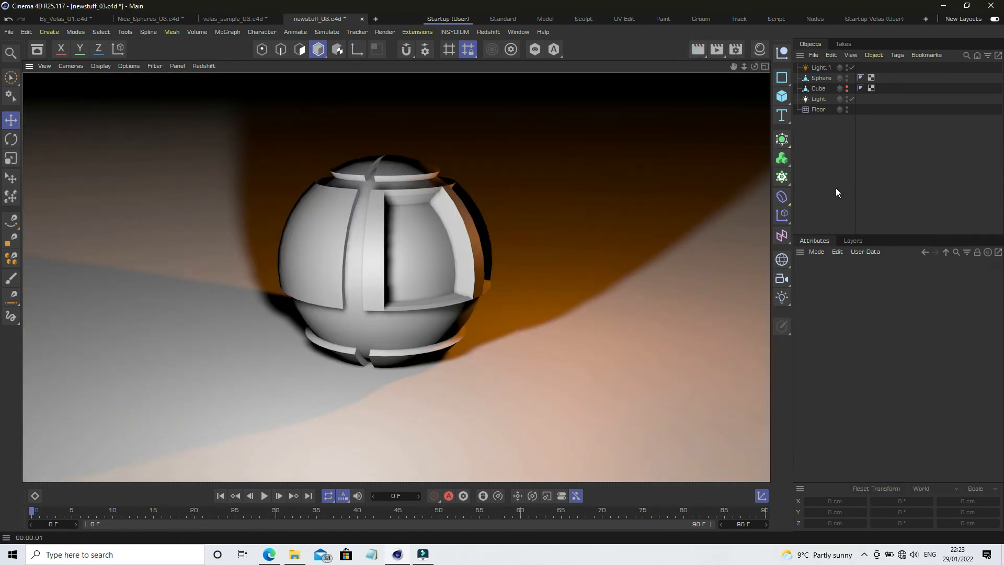
left_click(825, 184)
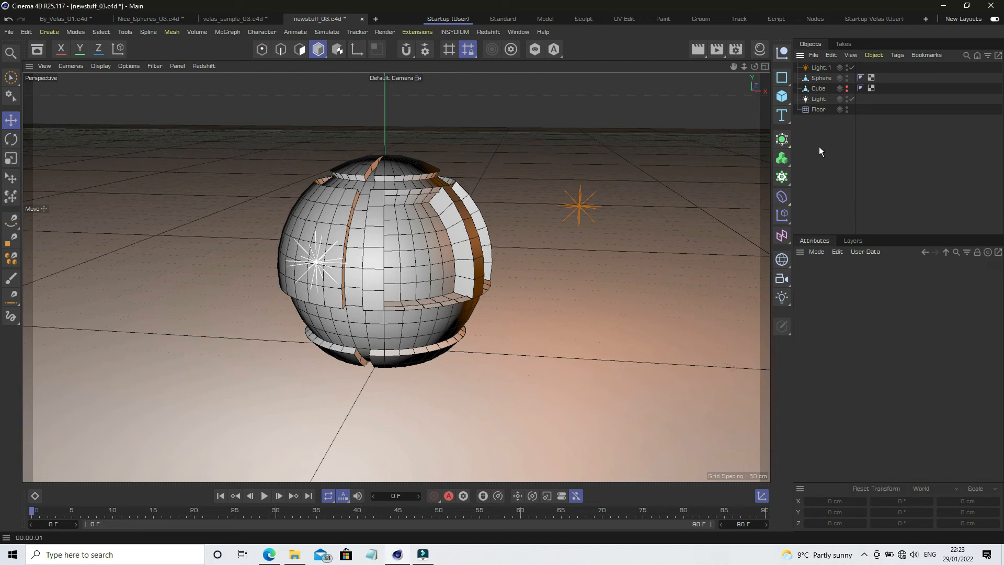
mouse_move(754, 68)
left_mouse_down()
mouse_move(742, 68)
mouse_move(754, 68)
left_mouse_up()
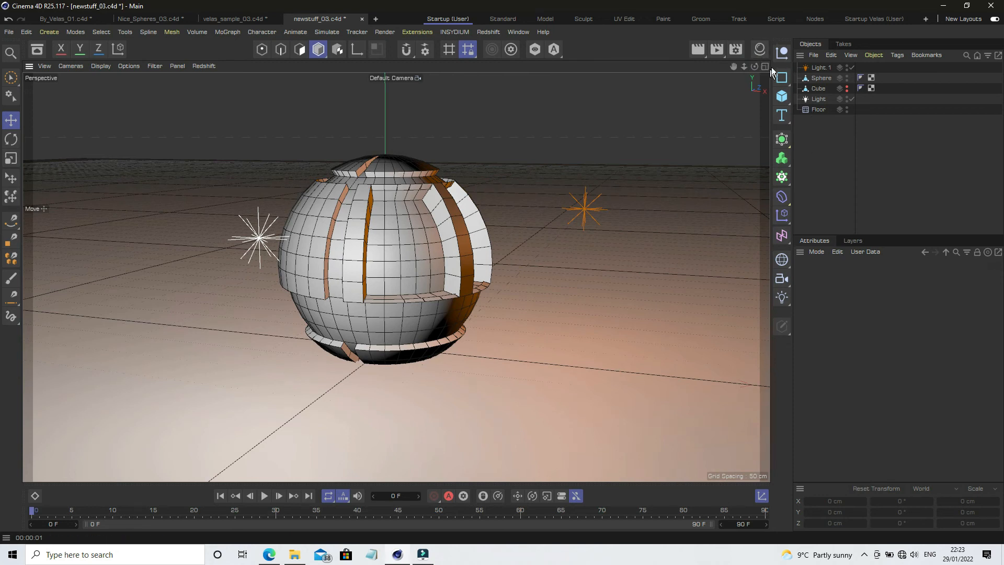
Step: Open the Material Manager and create two default materials
left_click(760, 50)
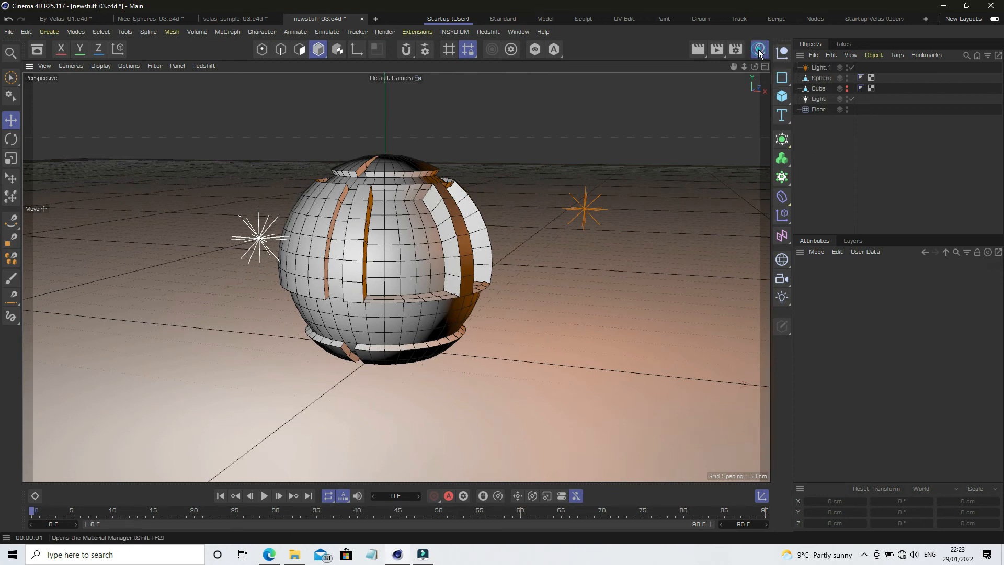
left_click(623, 82)
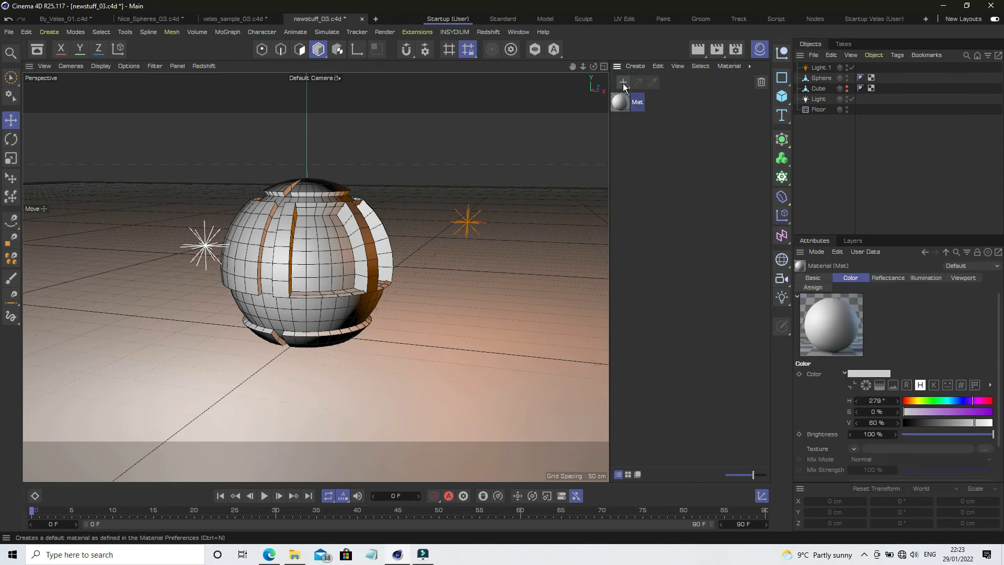
left_click(624, 84)
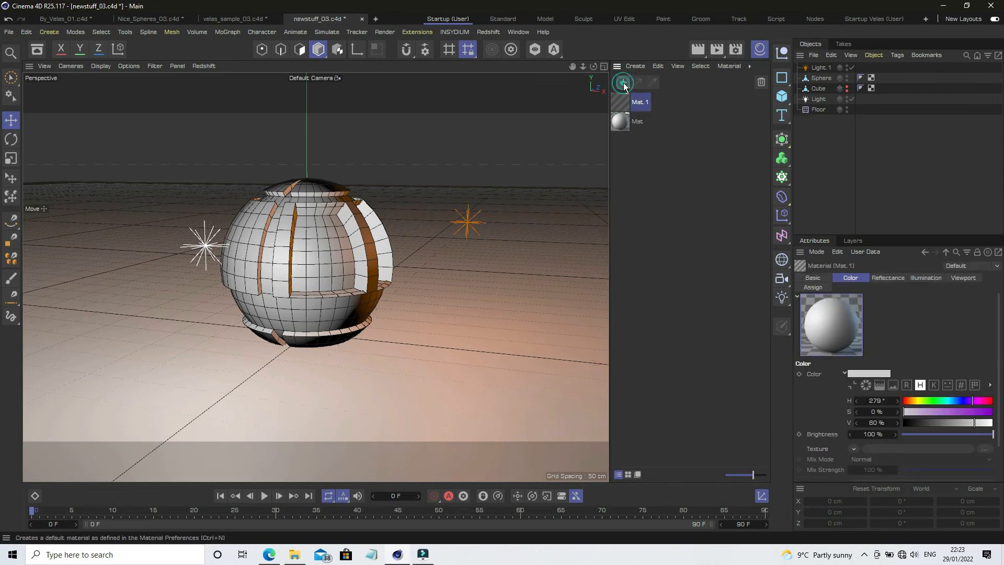
Step: Make the first material purple by setting its color saturation to 92 %, at hue 279°
double_click(622, 123)
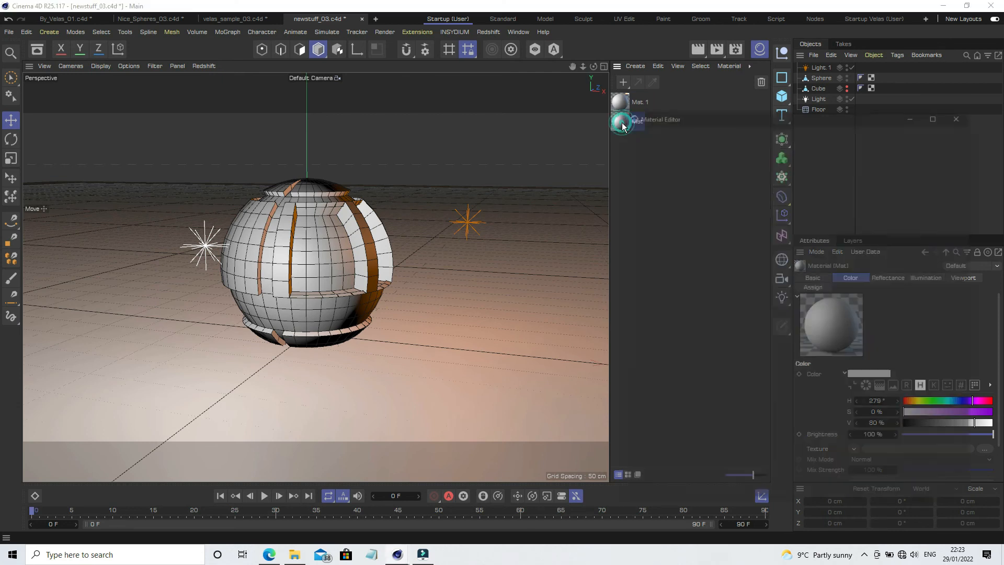
left_click_drag(894, 191, 957, 191)
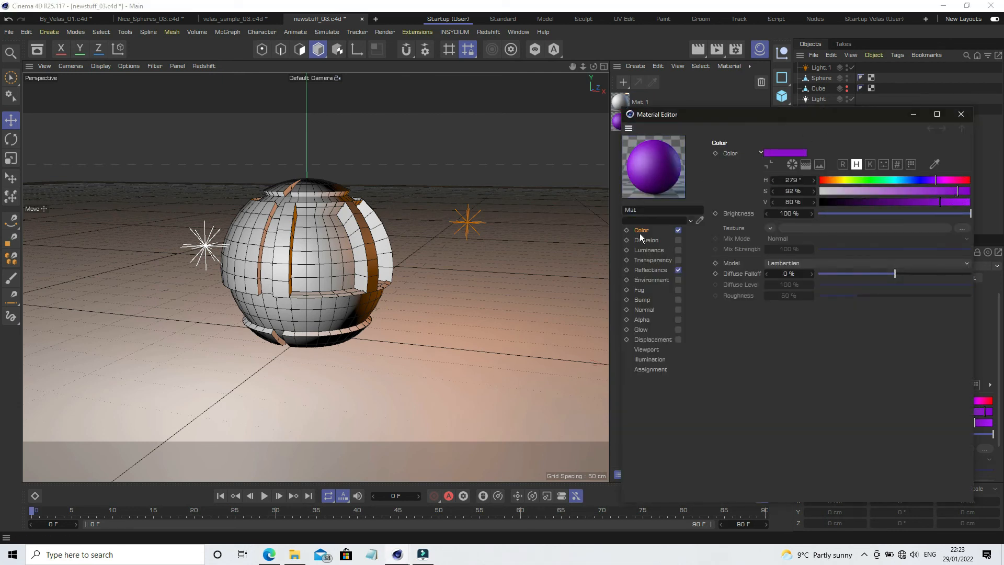
left_click(961, 115)
Step: Give the second material a crimson color with hue 336°, saturation 93 % and value 90 %, and deselect it
double_click(623, 104)
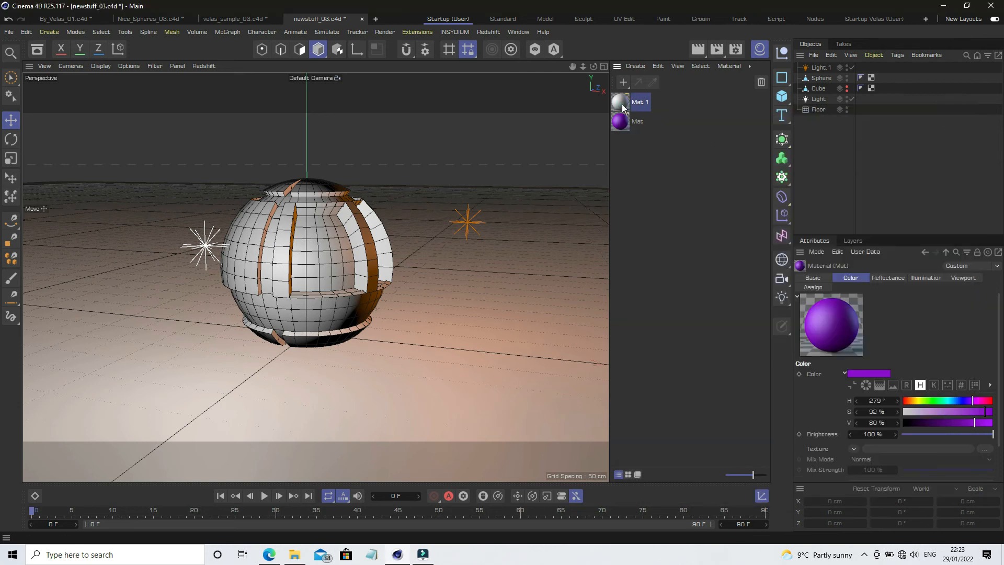
left_click(960, 161)
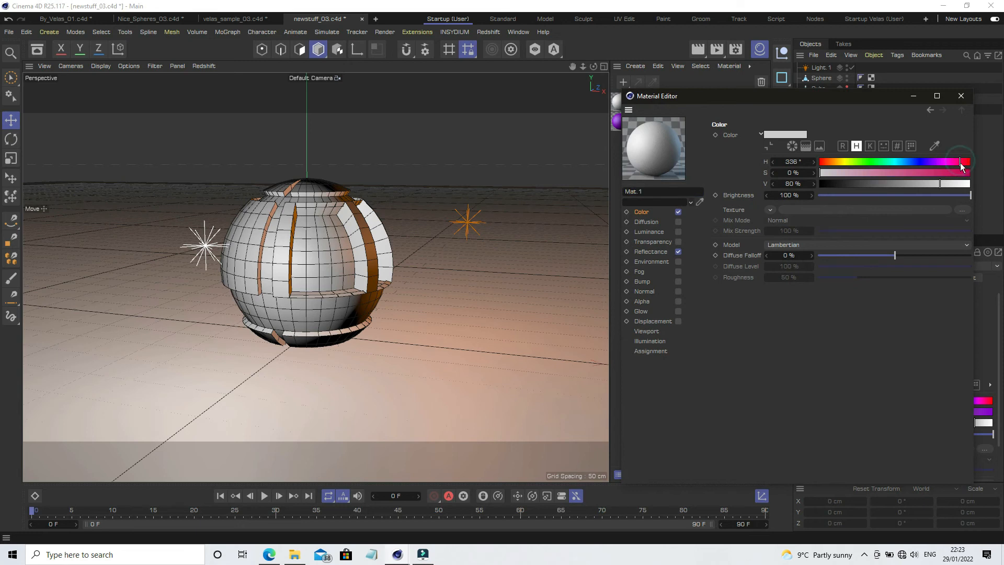
left_click(960, 173)
left_click(955, 184)
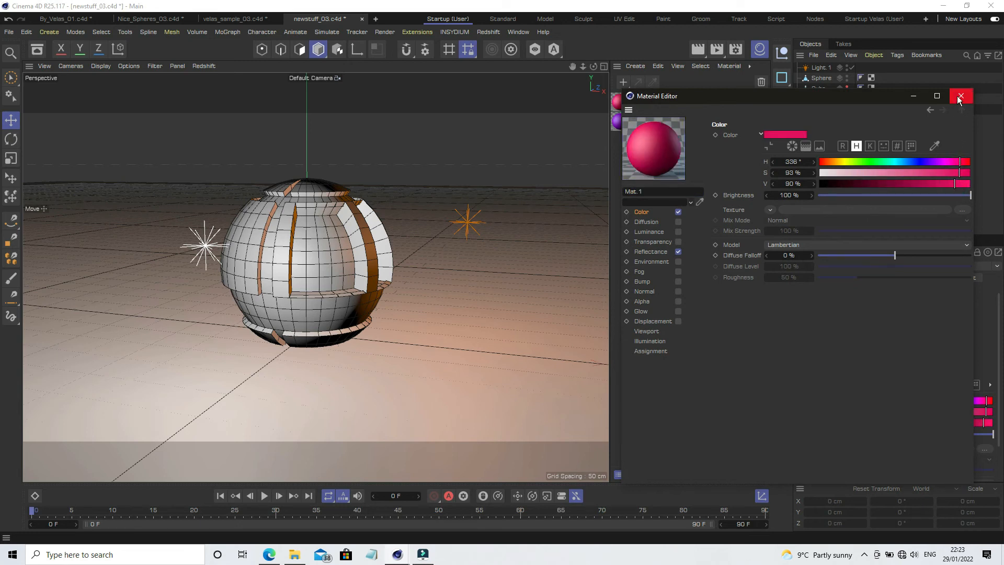
left_click(961, 96)
left_click(711, 216)
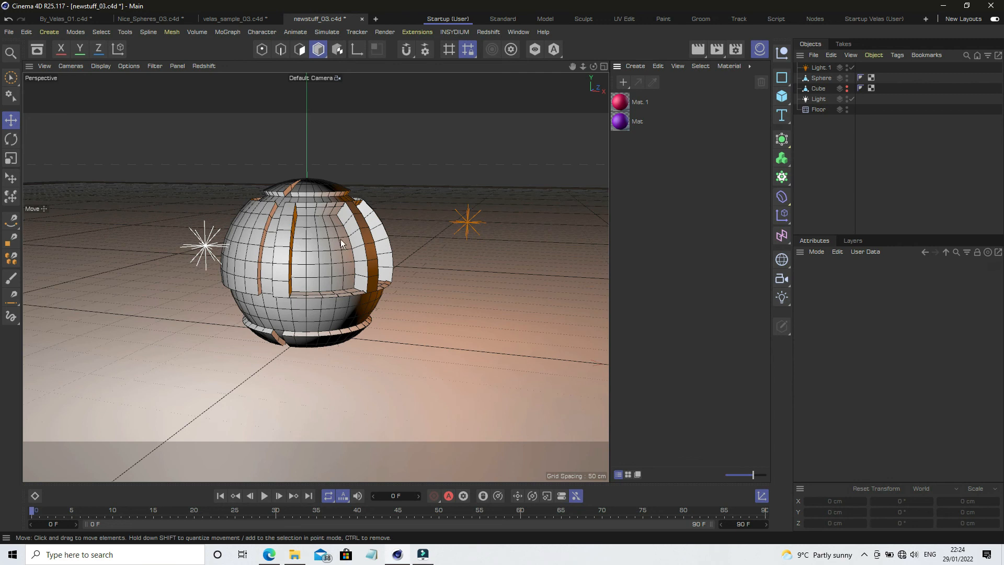
Step: Apply the purple material to the whole sphere and render the active view as a preview
left_click_drag(621, 121, 367, 258)
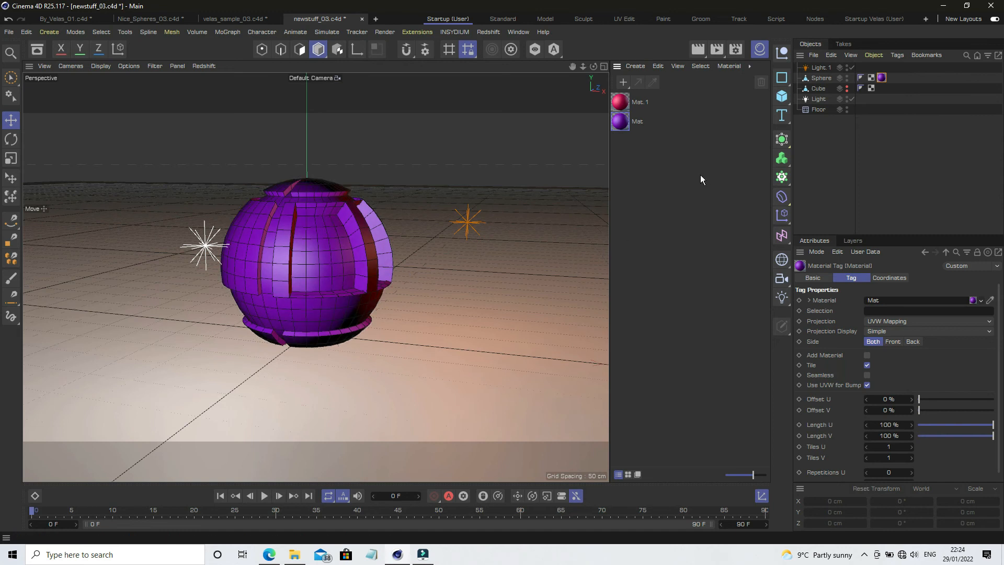
left_click(695, 53)
left_click(817, 150)
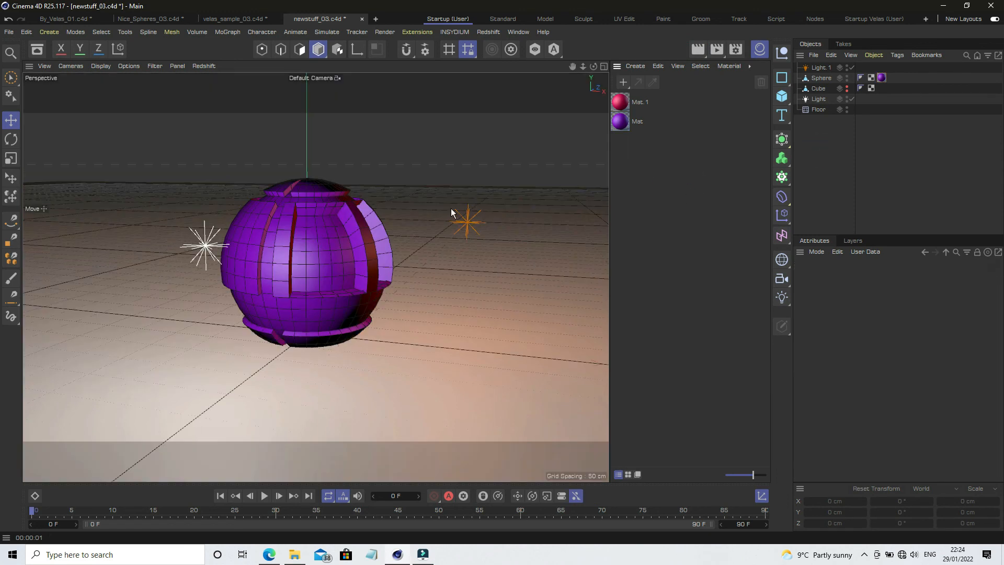
Step: Undo the assignment of the purple material to the sphere and clear the selection
left_click(7, 23)
left_click(7, 23)
left_click(671, 173)
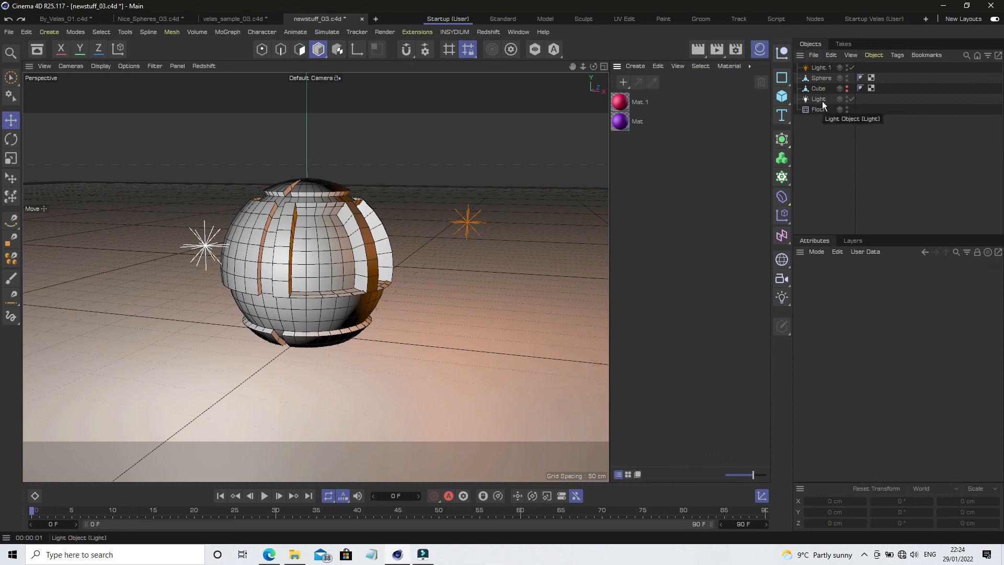
Step: Assign the purple material Mat to the Sphere through its entry in the object list, leaving nothing selected
left_click(820, 78)
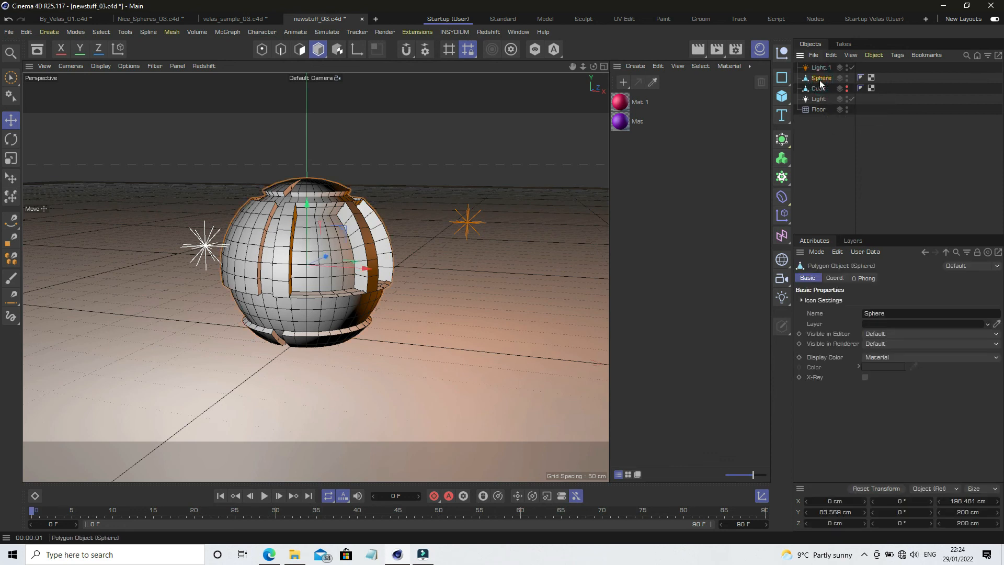
left_click(819, 134)
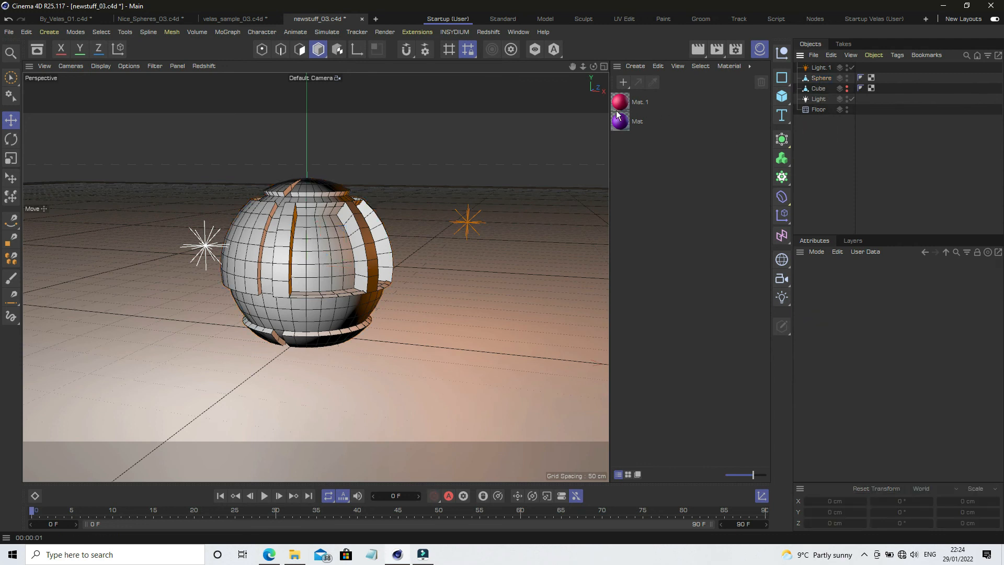
left_click_drag(621, 123, 818, 78)
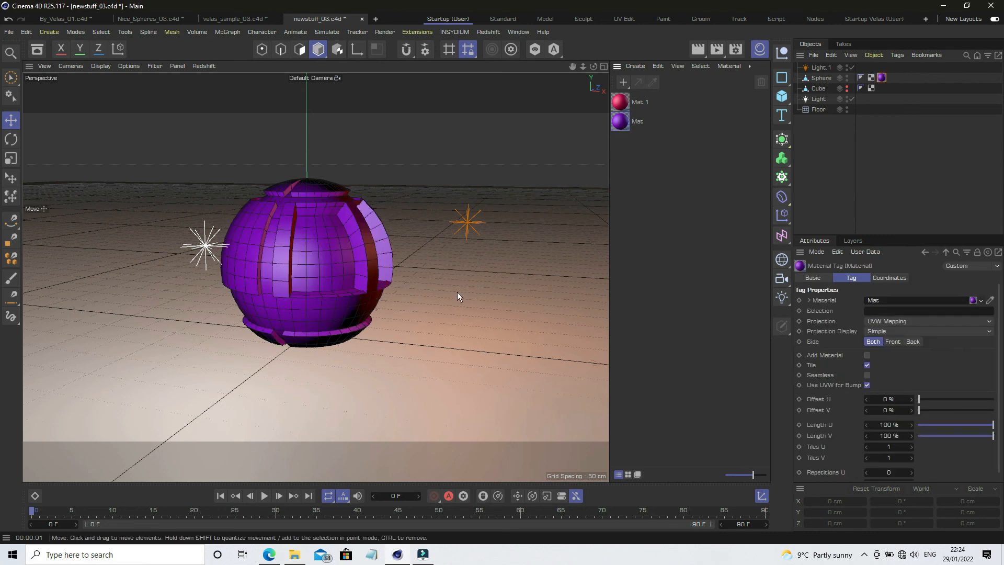
left_click(827, 187)
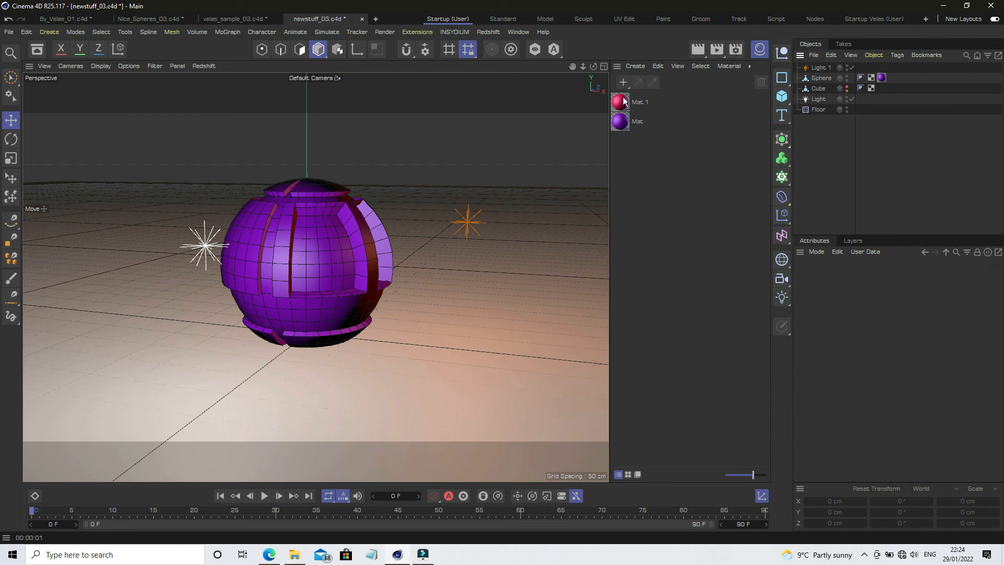
Step: Replace the sphere's purple material with the crimson Mat.1 on its material tag and close the Material Manager
left_click_drag(618, 104, 883, 79)
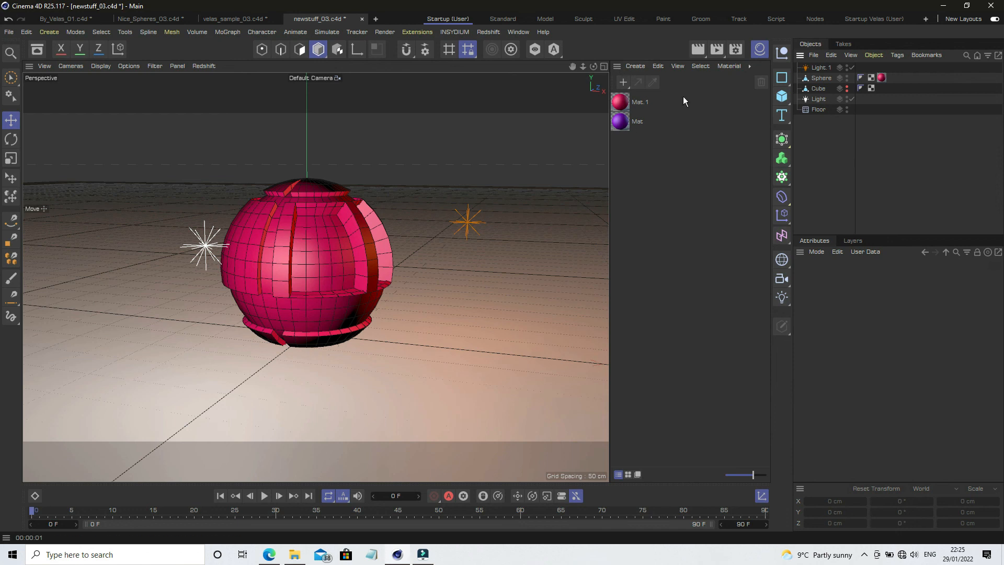
left_click(762, 49)
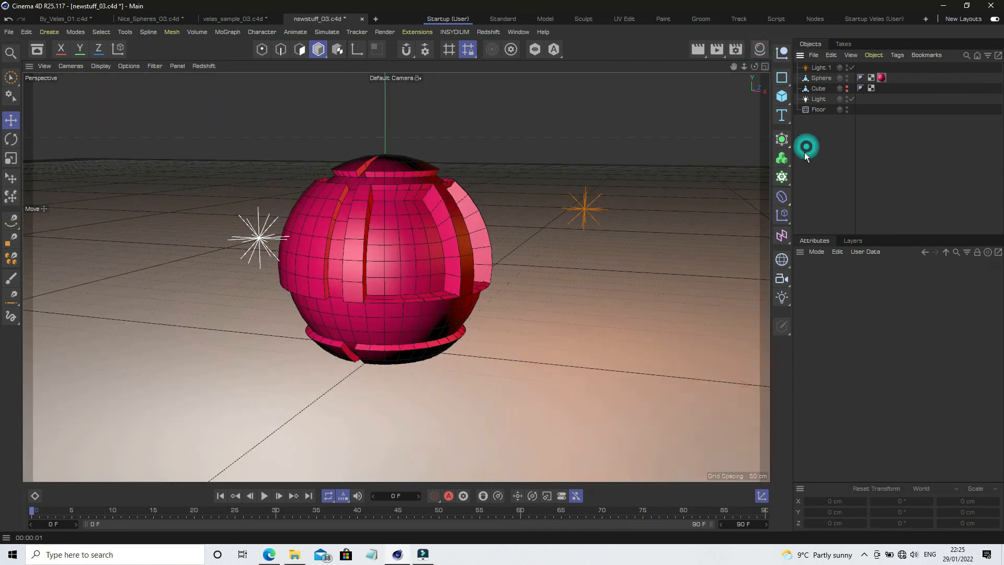
Step: Save an incremental version of the project, render the active view as a preview, and return to the normal viewport display
left_click(8, 31)
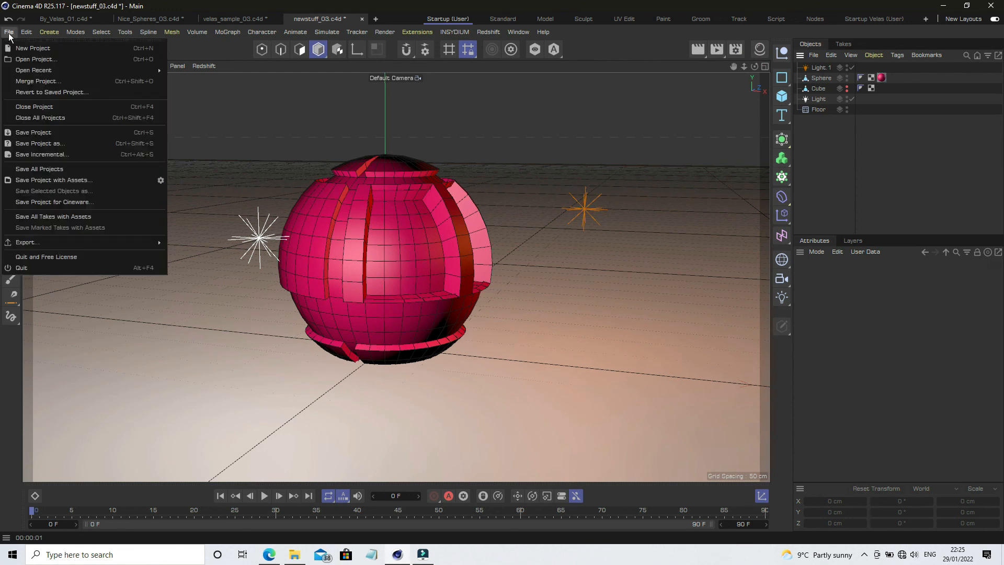
left_click(46, 154)
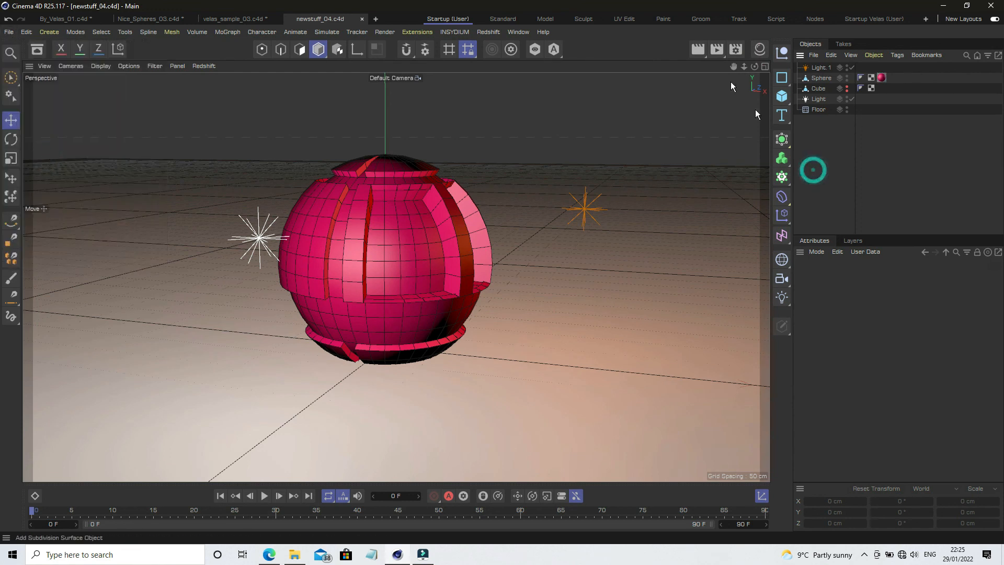
left_click(696, 51)
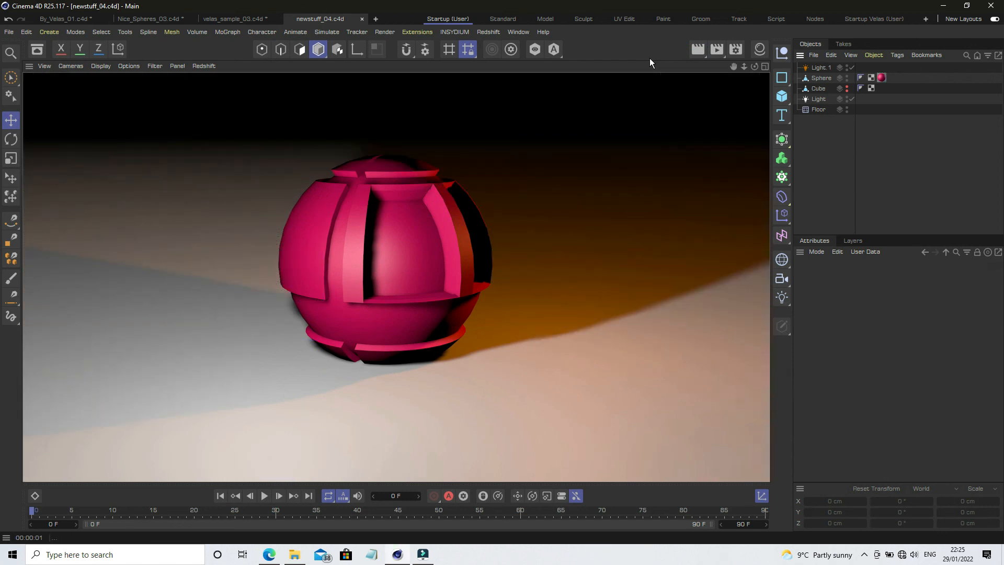
left_click(820, 171)
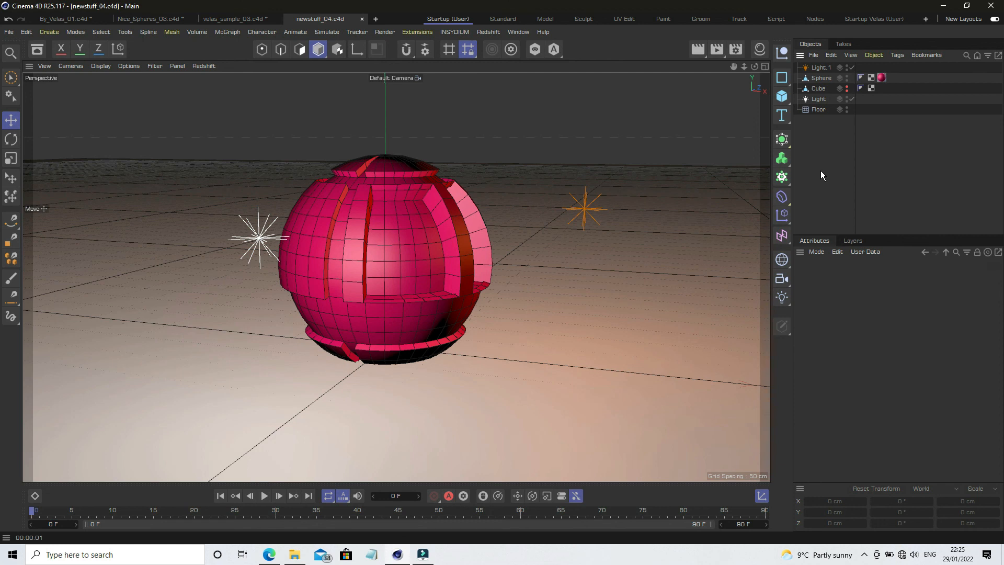
Step: Add a Subdivision Surface generator and make the Sphere its child to smooth the extruded mesh, leaving nothing selected
left_click(781, 141)
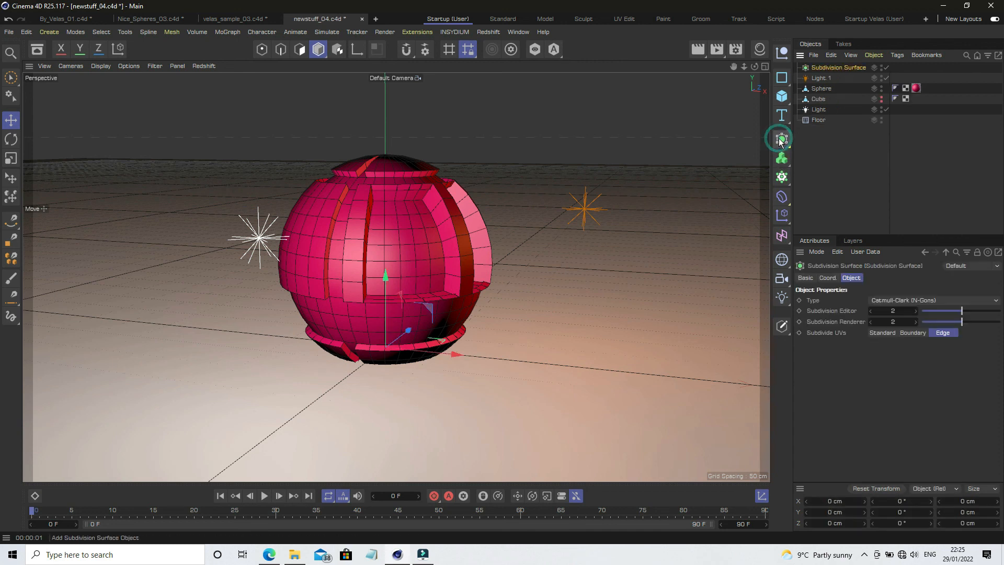
left_click(855, 134)
left_click_drag(821, 89, 823, 68)
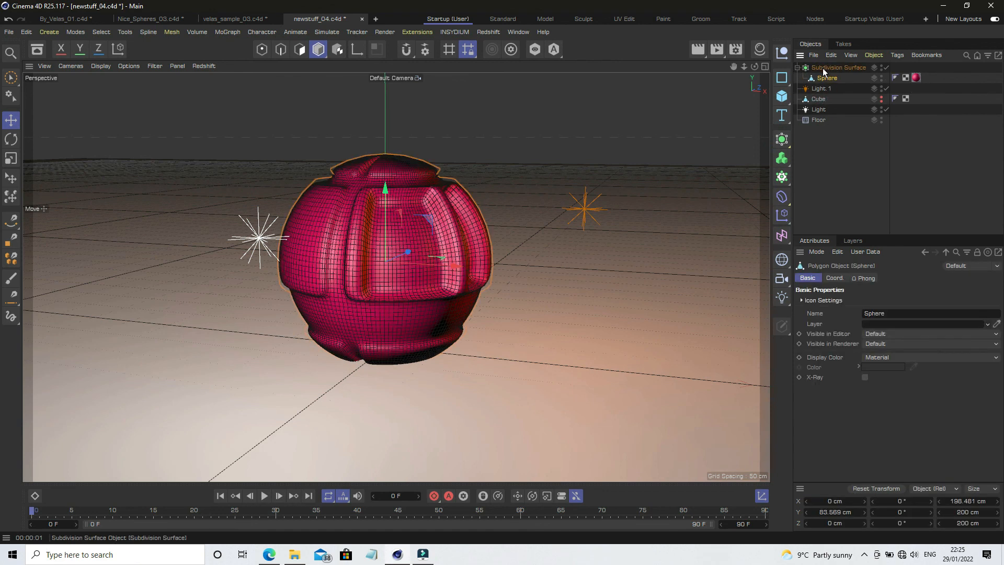
left_click(825, 138)
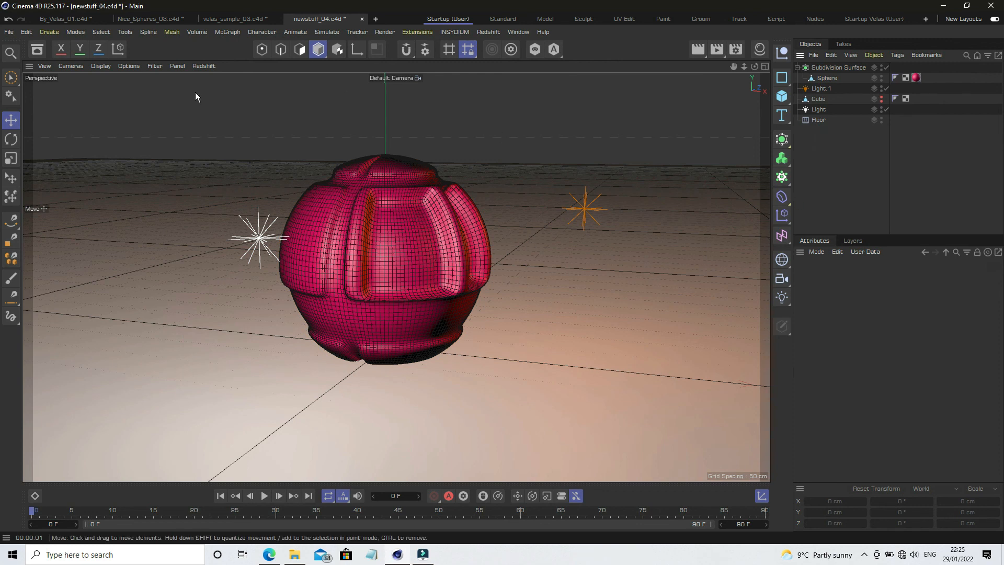
Step: Save the project under its current name, preview-render the smoothed sphere in the active view, and return to the normal viewport display
left_click(9, 32)
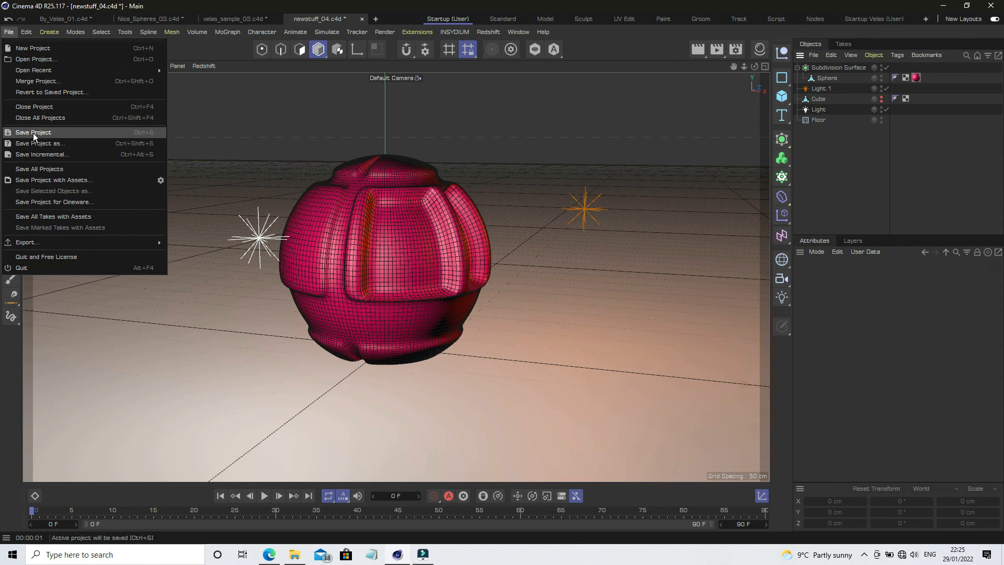
left_click(33, 133)
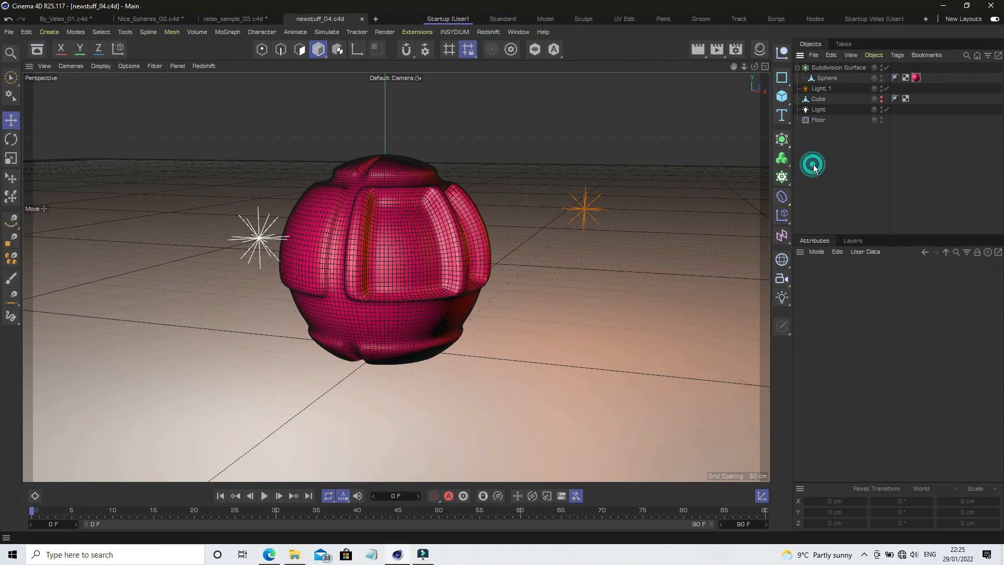
left_click(696, 50)
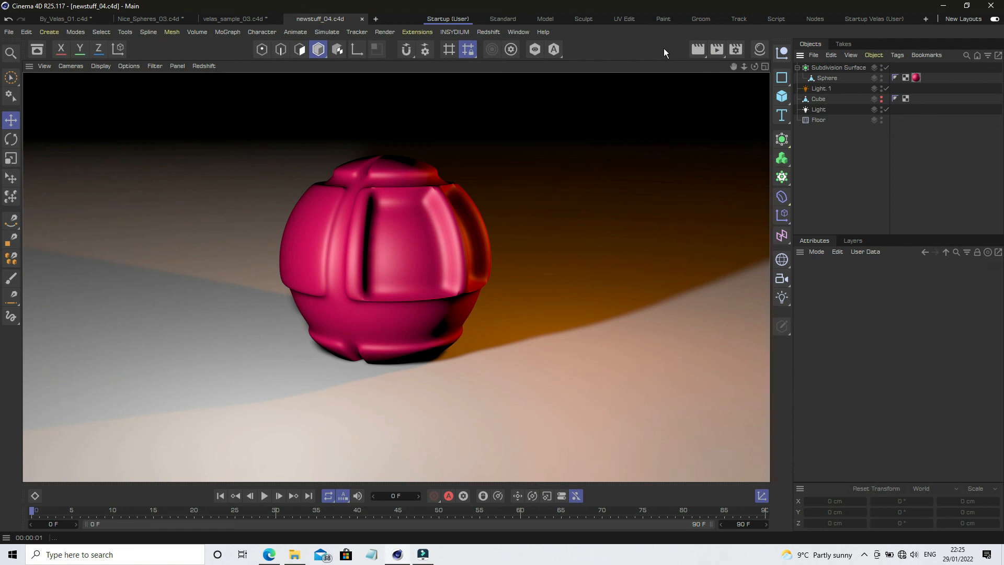
left_click(819, 161)
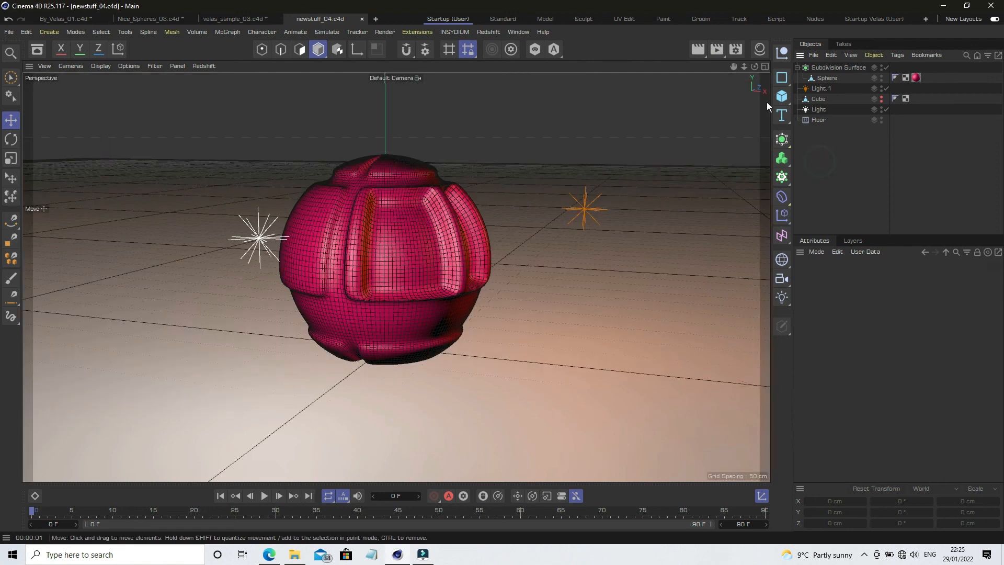
left_click_drag(754, 66, 862, 175)
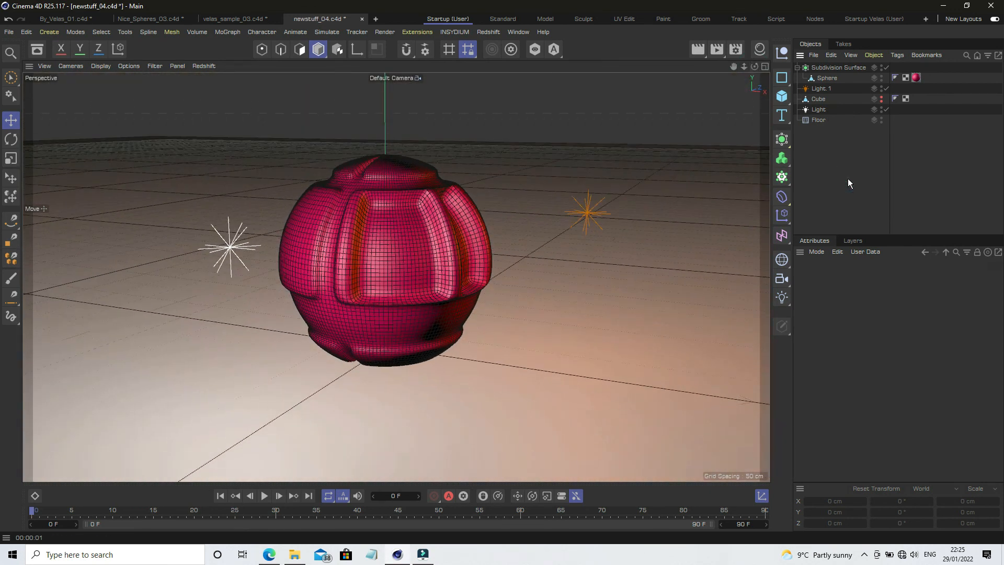